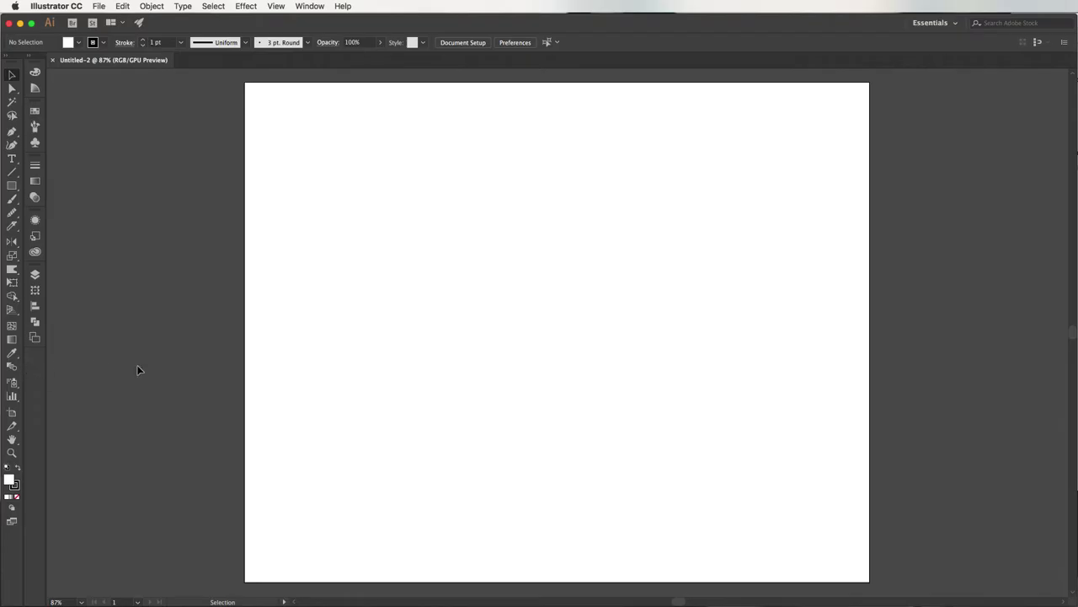
Step: Draw a five-point star near the top-left of the artboard with the Star Tool
{"action": "key", "text": "m"}
{"action": "left_click_drag", "start_coordinate": [15, 188], "coordinate": [67, 214]}
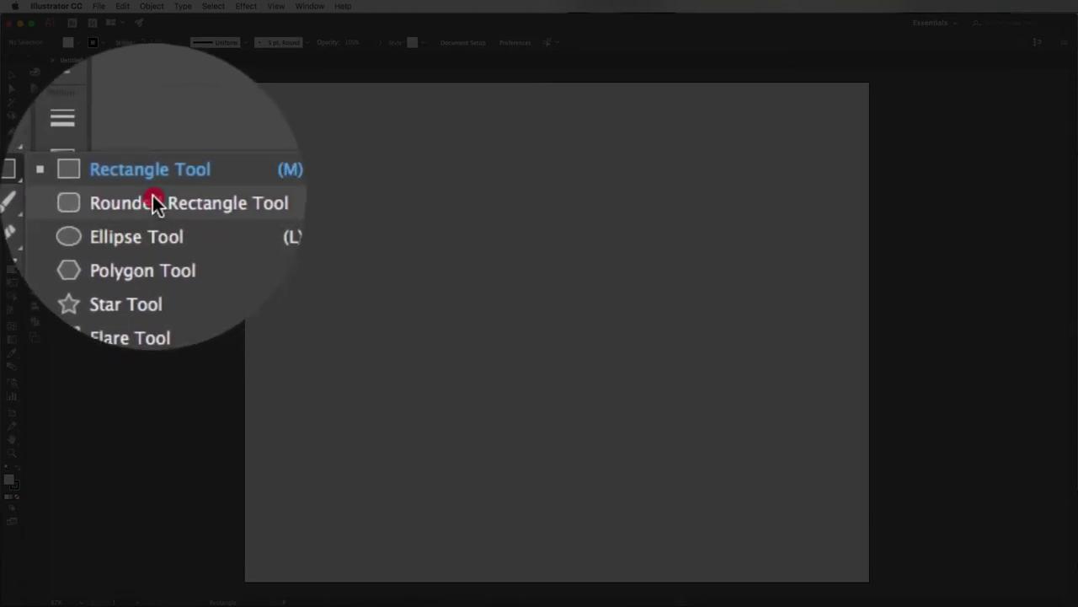
{"action": "left_click_drag", "start_coordinate": [154, 217], "coordinate": [153, 240]}
{"action": "left_click_drag", "start_coordinate": [337, 177], "coordinate": [362, 207]}
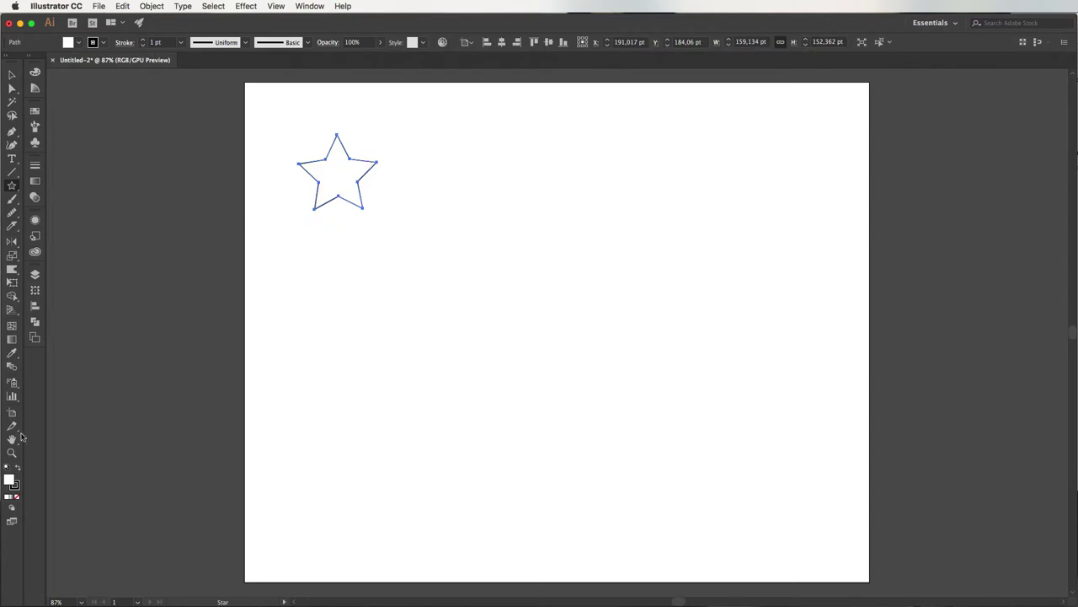
Step: Fill the star with a deep blue chosen in the Color Picker
{"action": "double_click", "coordinate": [9, 479]}
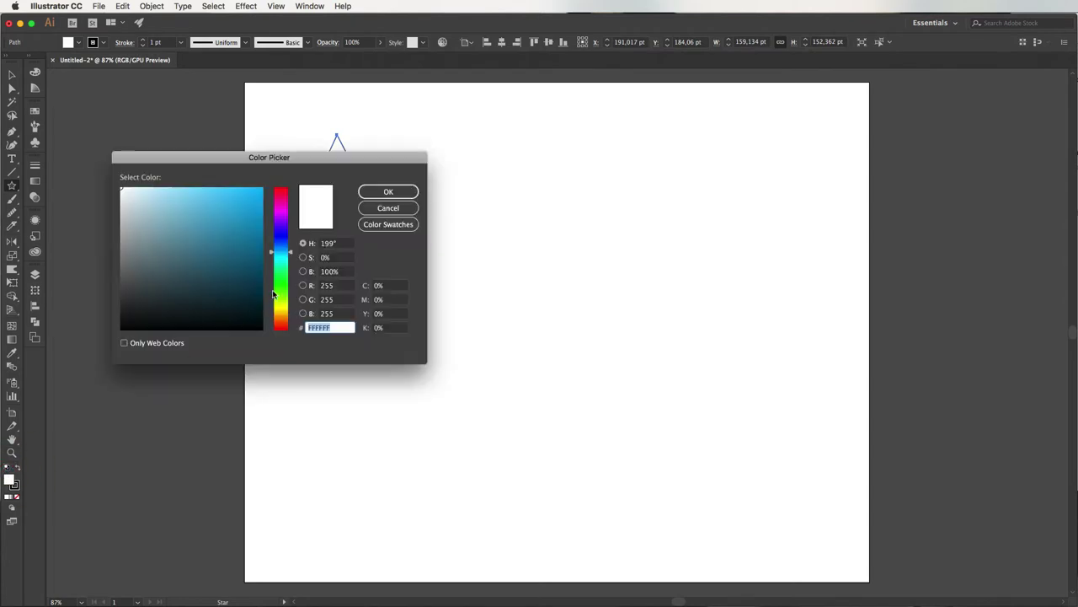
{"action": "left_click", "coordinate": [281, 239]}
{"action": "left_click", "coordinate": [242, 208]}
{"action": "left_click", "coordinate": [388, 191]}
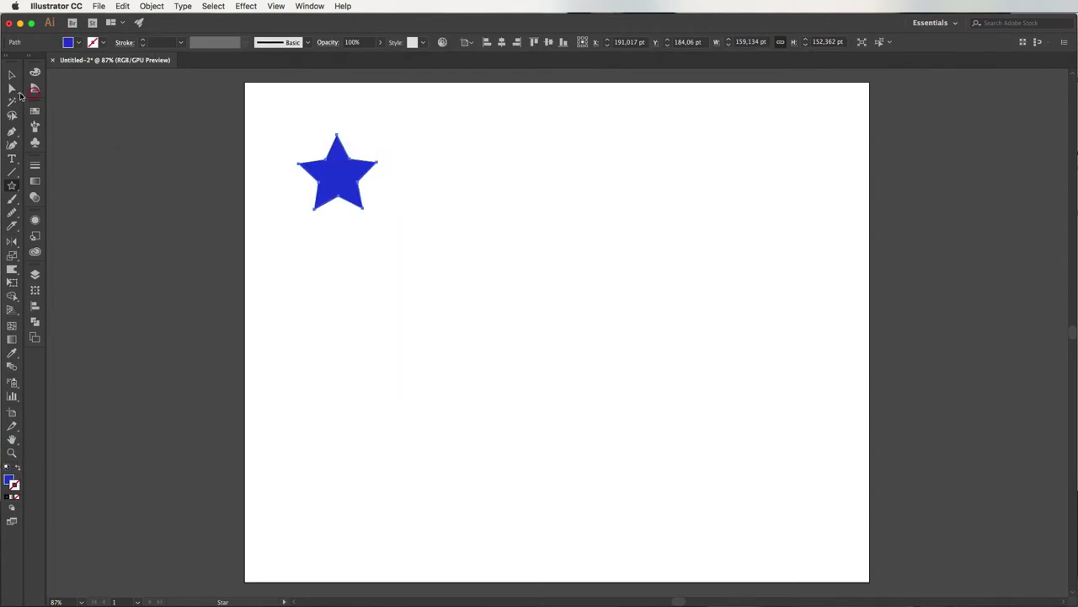
{"action": "left_click_drag", "start_coordinate": [12, 190], "coordinate": [61, 223]}
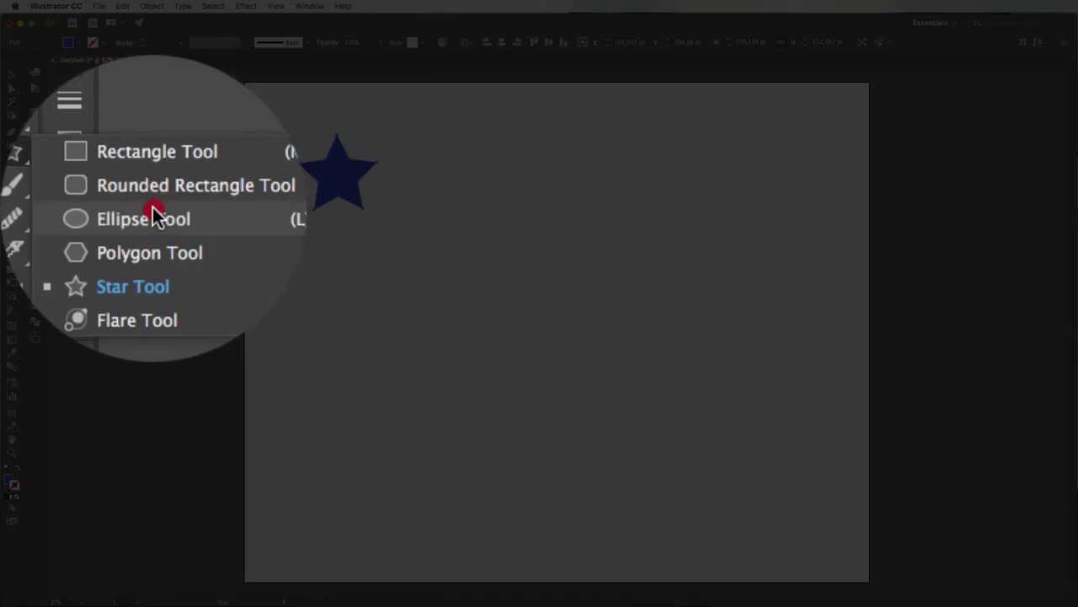
Step: Draw a rectangle below and right of the star and fill it red from the swatches
{"action": "left_click", "coordinate": [153, 190]}
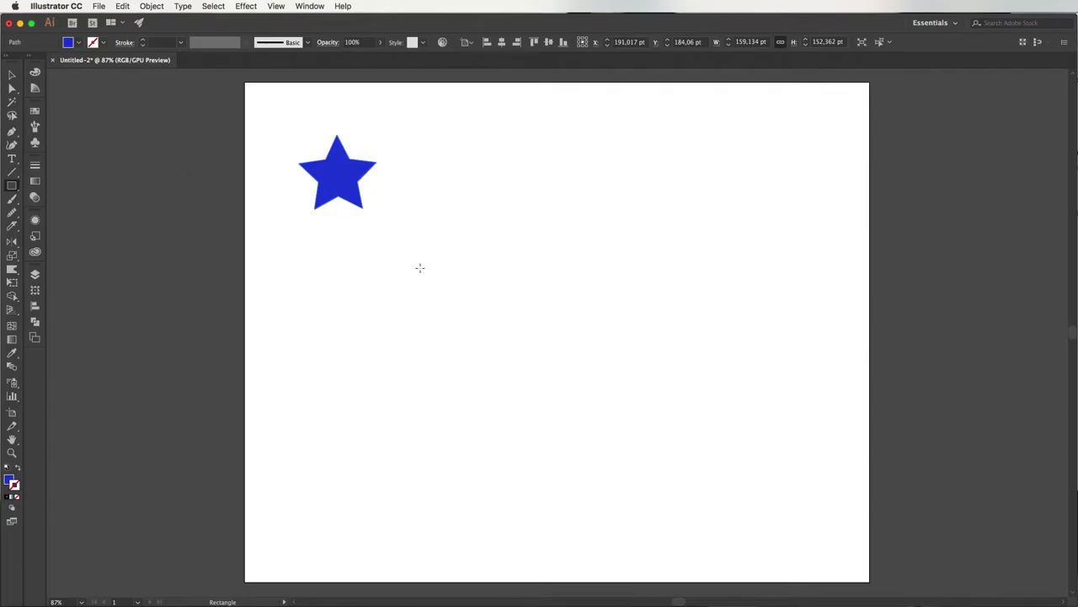
{"action": "left_click_drag", "start_coordinate": [472, 254], "coordinate": [534, 311]}
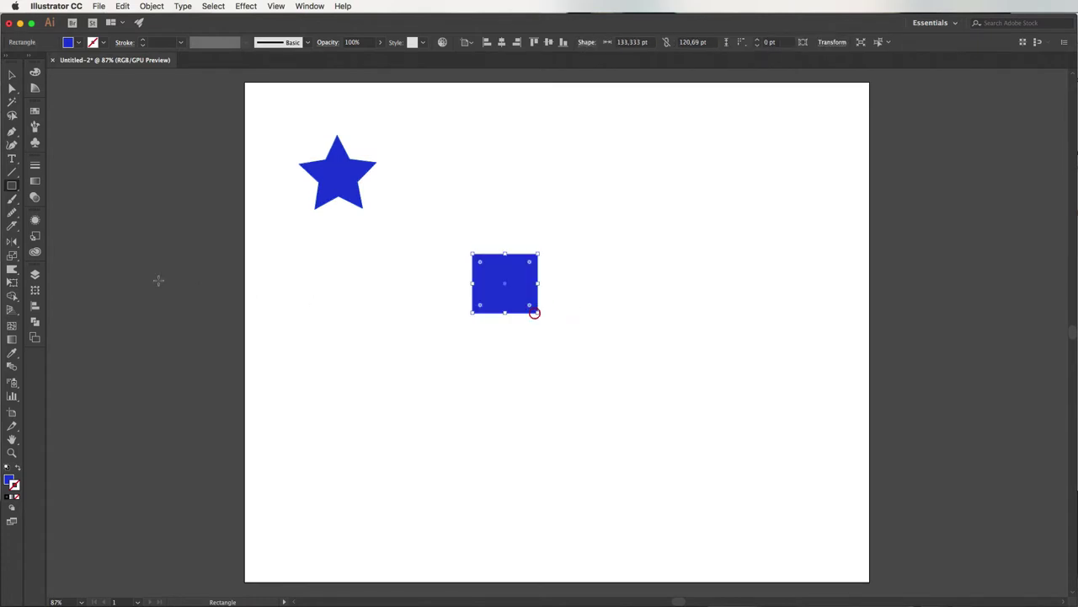
{"action": "left_click", "coordinate": [78, 42]}
{"action": "left_click", "coordinate": [95, 63]}
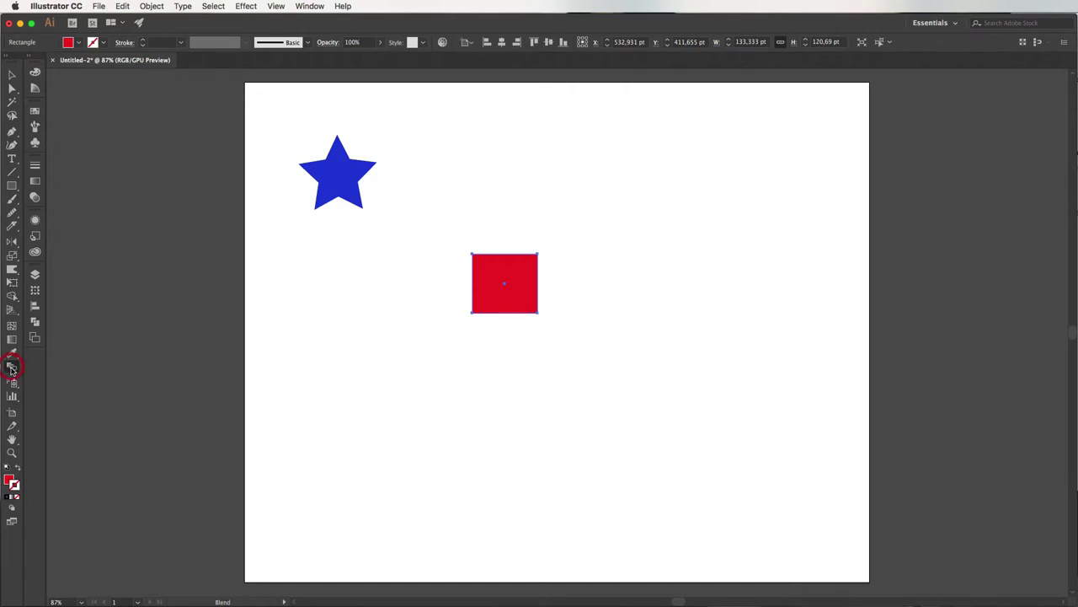
Step: Blend from the red rectangle into the blue star with the Blend Tool
{"action": "left_click", "coordinate": [13, 366]}
{"action": "left_click", "coordinate": [485, 275]}
{"action": "left_click", "coordinate": [341, 175]}
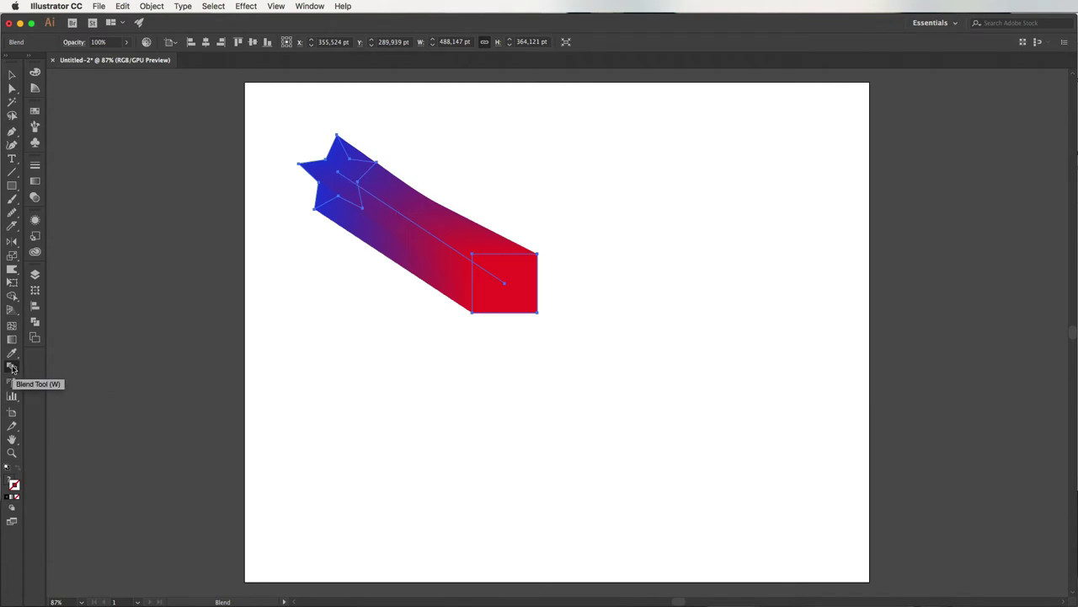
Step: Set Blend Options spacing to 10 Specified Steps and preview the result
{"action": "double_click", "coordinate": [12, 367]}
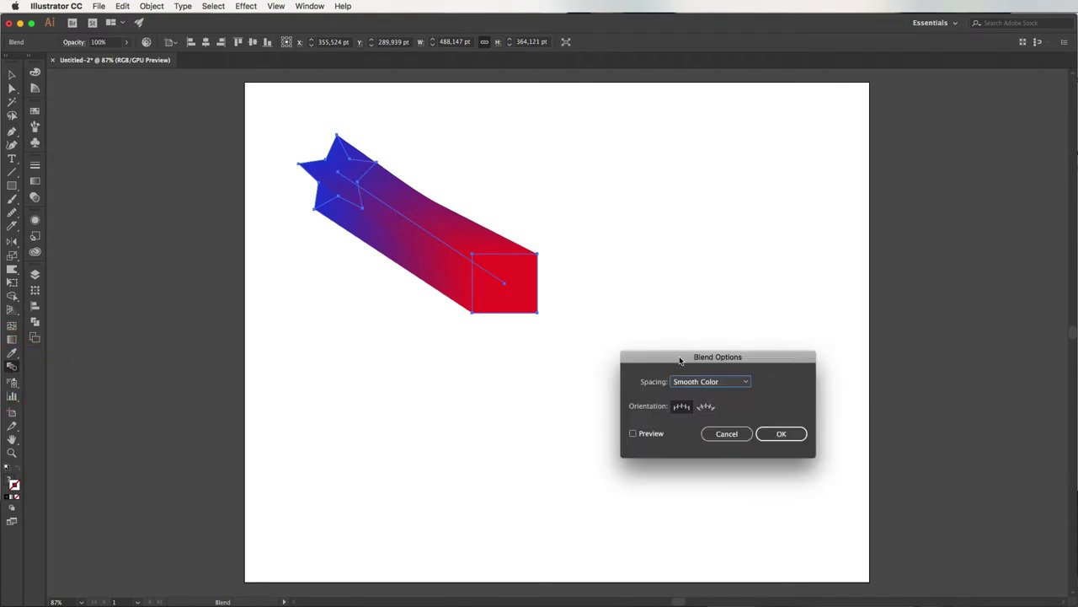
{"action": "left_click_drag", "start_coordinate": [684, 347], "coordinate": [652, 171]}
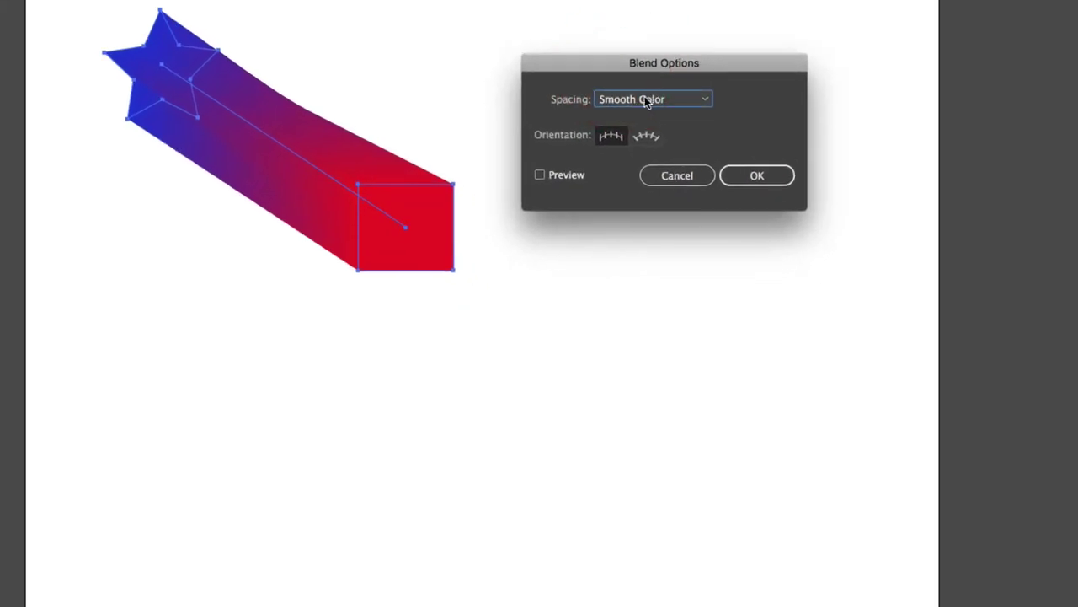
{"action": "left_click", "coordinate": [648, 99]}
{"action": "left_click", "coordinate": [647, 135]}
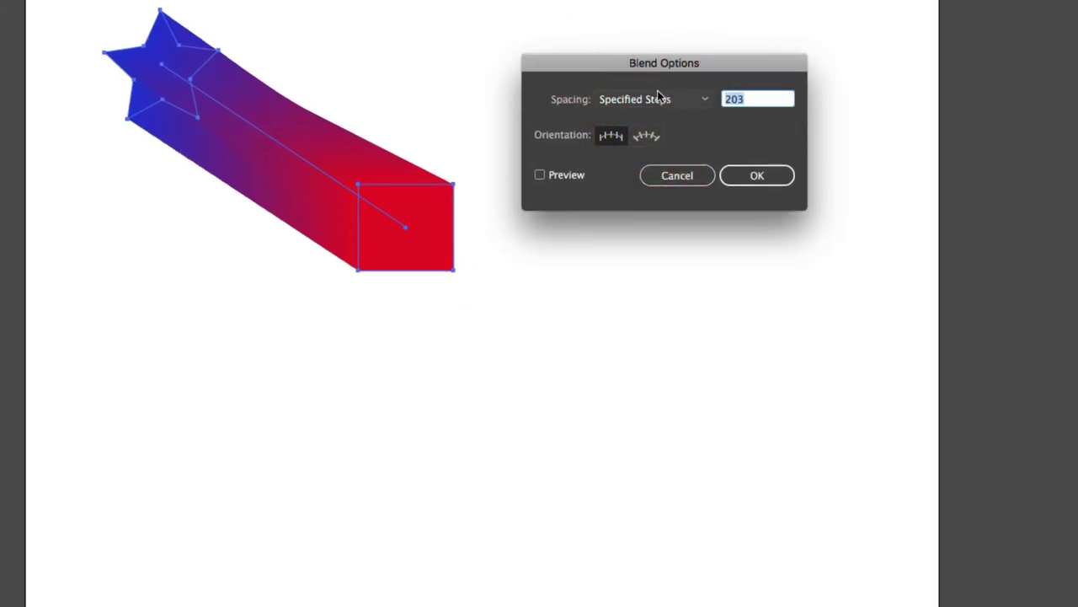
{"action": "type", "text": "10"}
{"action": "left_click", "coordinate": [539, 174]}
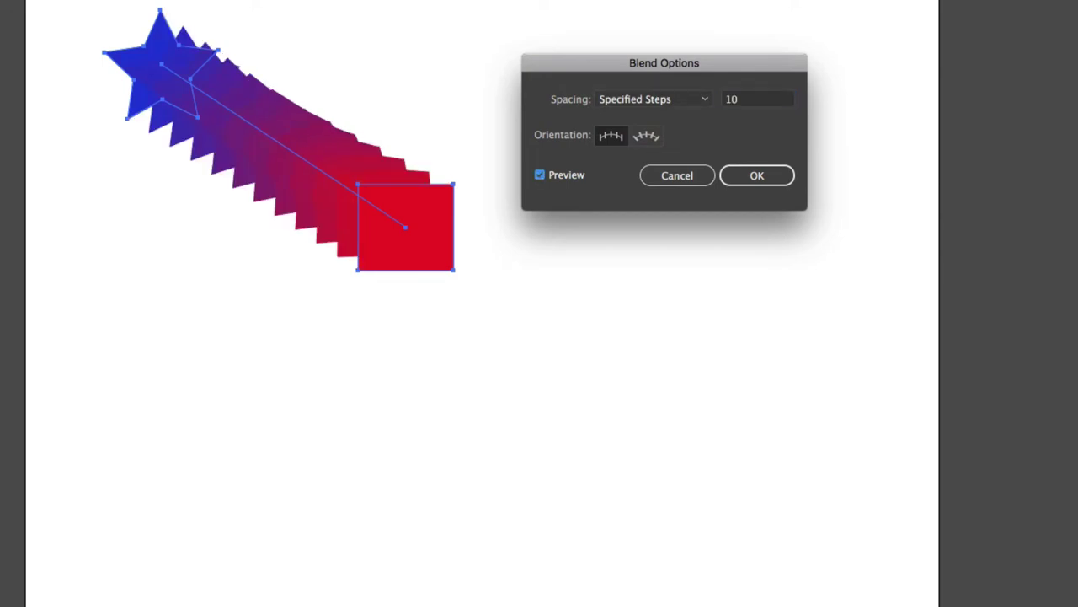
Step: Preview the blend at 5 steps, then cancel the Blend Options changes
{"action": "key", "text": "Tab"}
{"action": "type", "text": "5"}
{"action": "key", "text": "Tab"}
{"action": "key", "text": "space"}
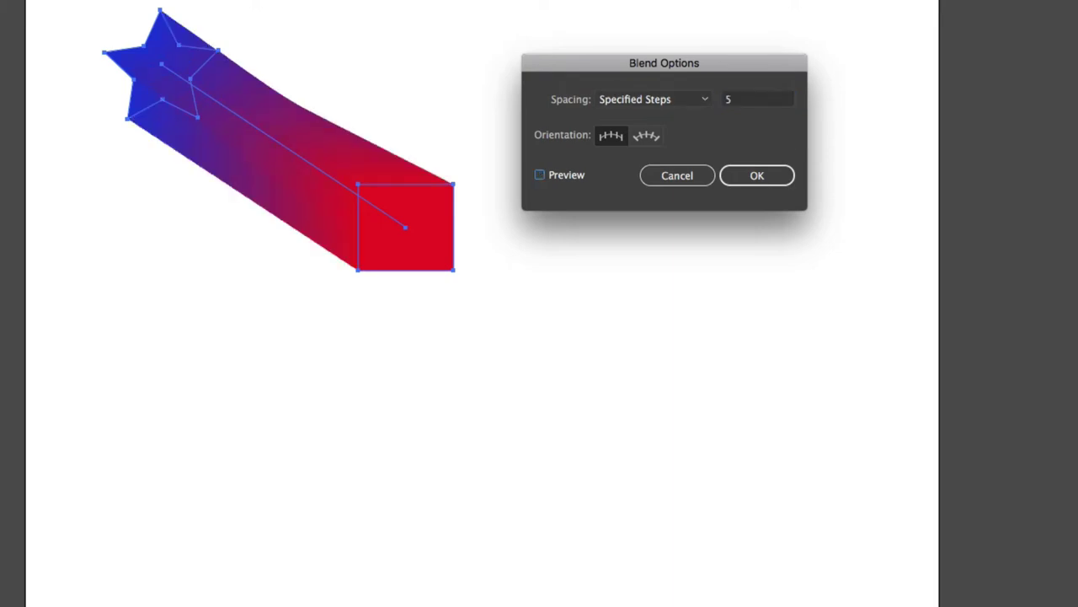
{"action": "key", "text": "space"}
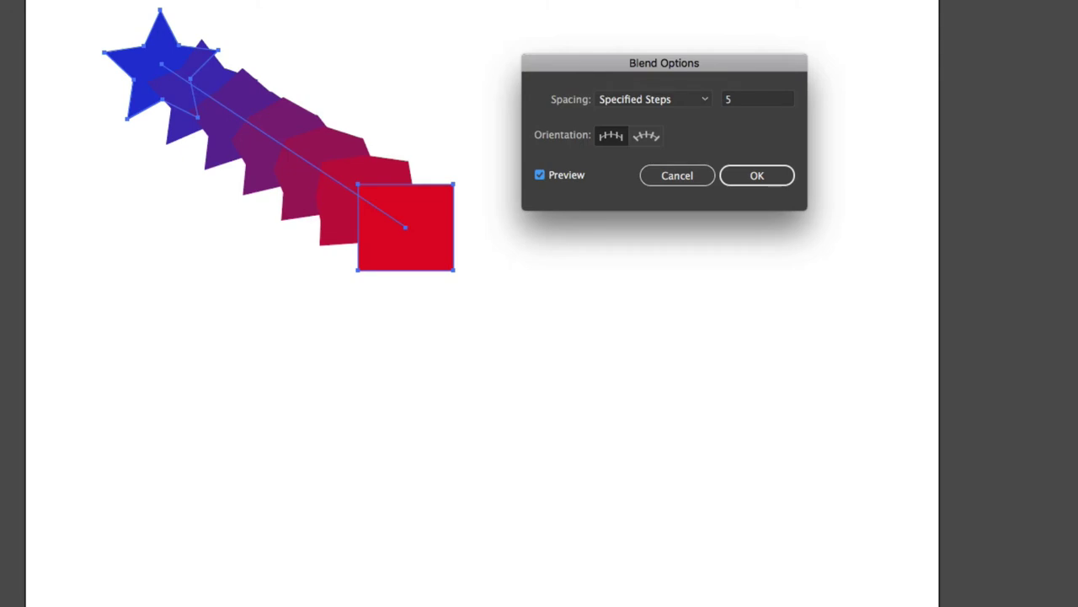
{"action": "key", "text": "Tab"}
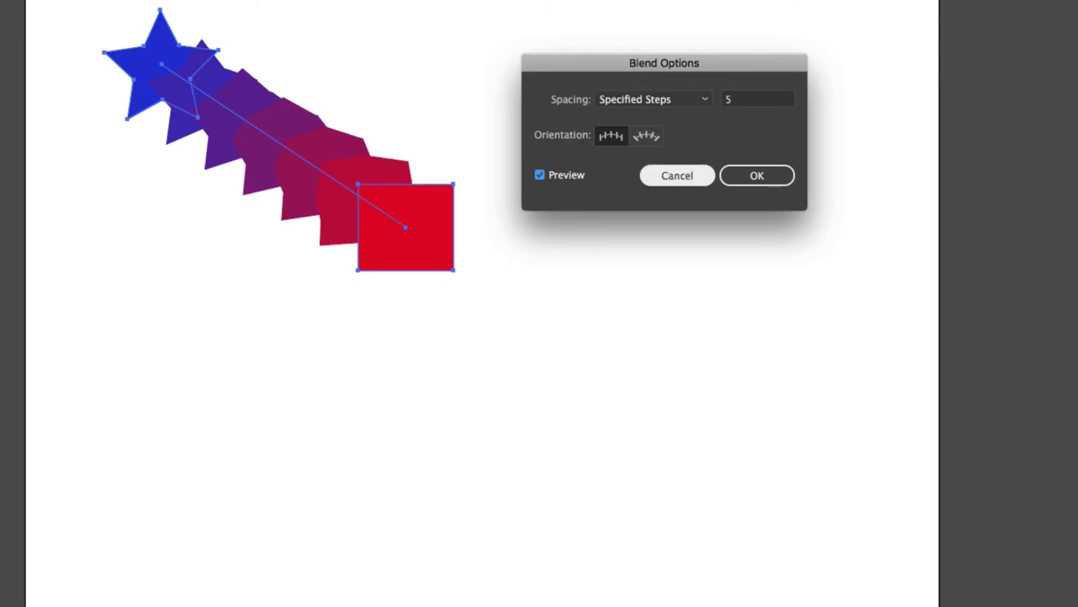
{"action": "key", "text": "Return"}
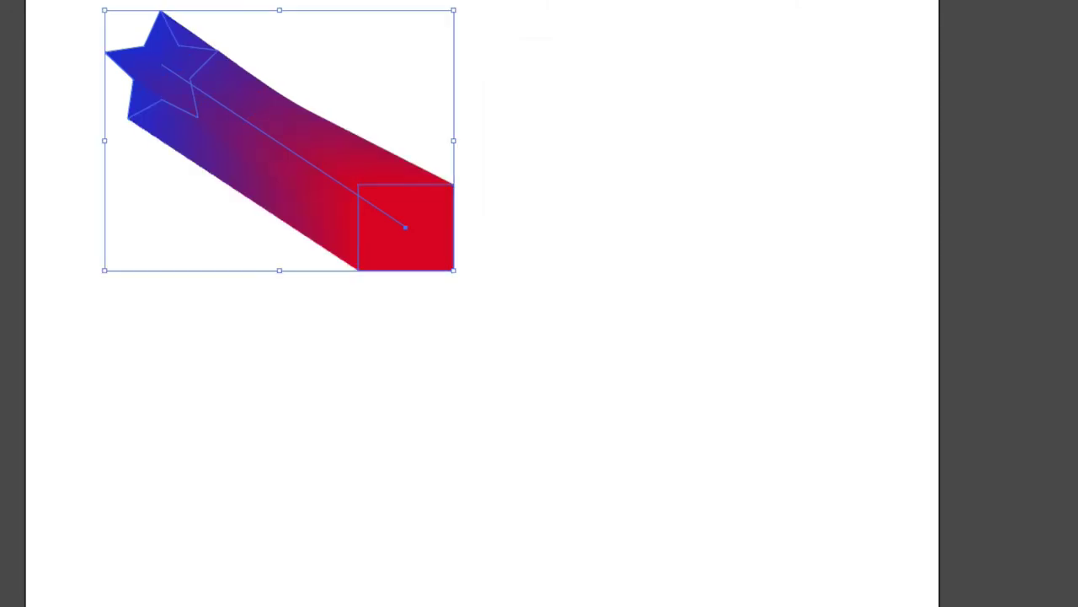
Step: Draw three overlapping circles of different sizes across the artboard centre
{"action": "key", "text": "l"}
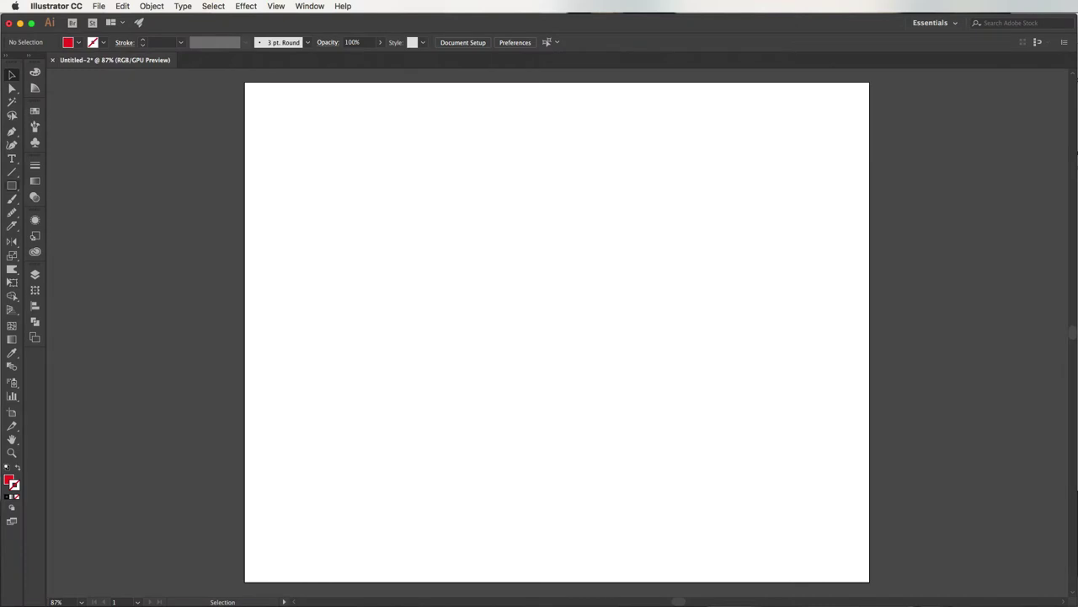
{"action": "left_click_drag", "start_coordinate": [372, 197], "coordinate": [455, 277]}
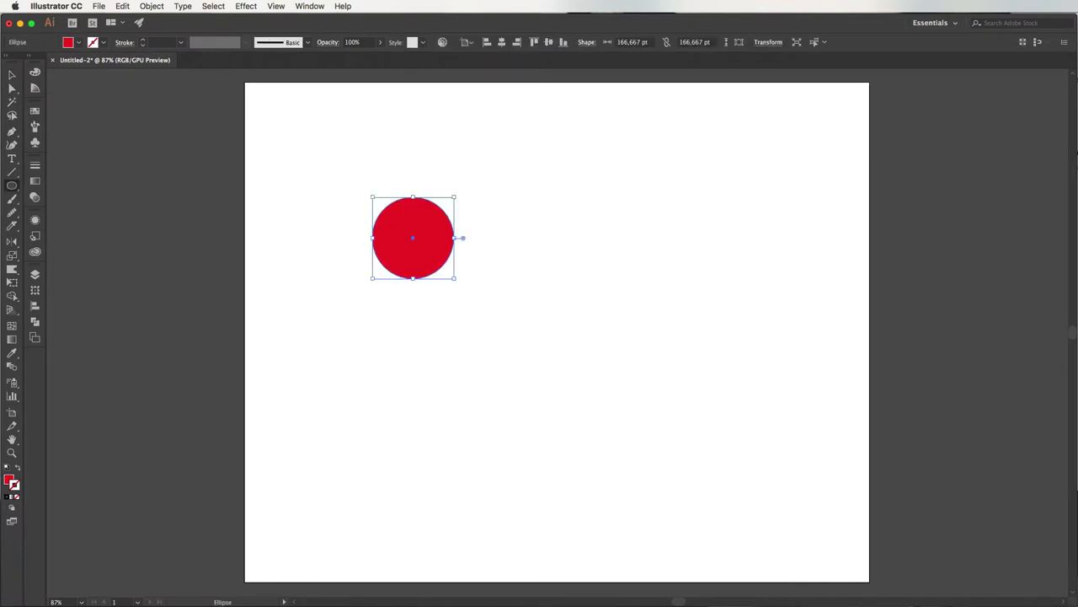
{"action": "left_click_drag", "start_coordinate": [418, 150], "coordinate": [546, 282]}
{"action": "left_click_drag", "start_coordinate": [531, 204], "coordinate": [610, 275]}
Step: Select all three circles and merge them into one cloud with the Shape Builder
{"action": "key", "text": "v"}
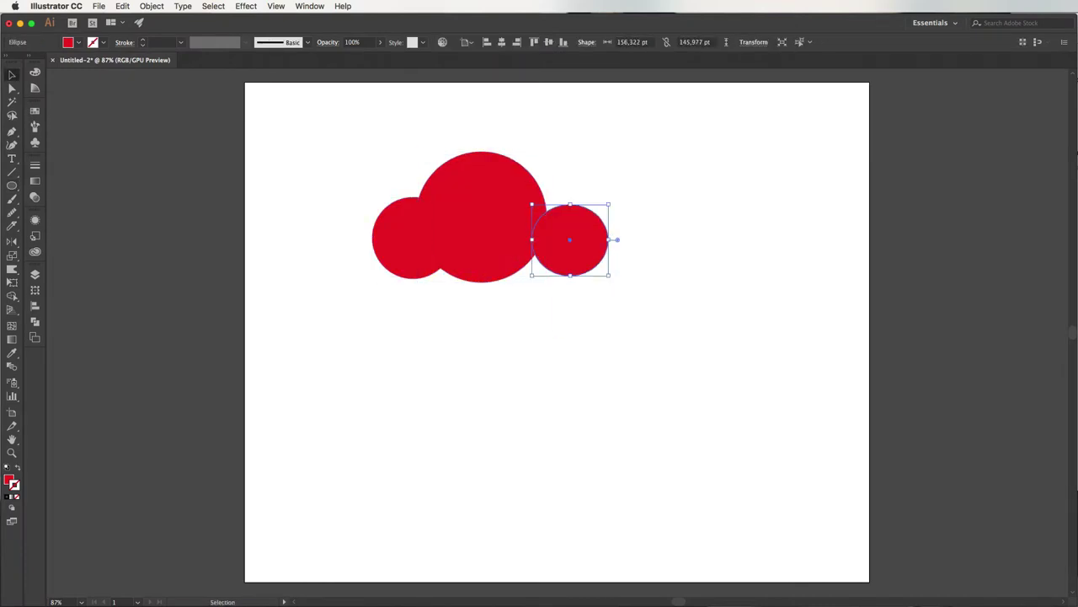
{"action": "left_click_drag", "start_coordinate": [678, 137], "coordinate": [247, 300]}
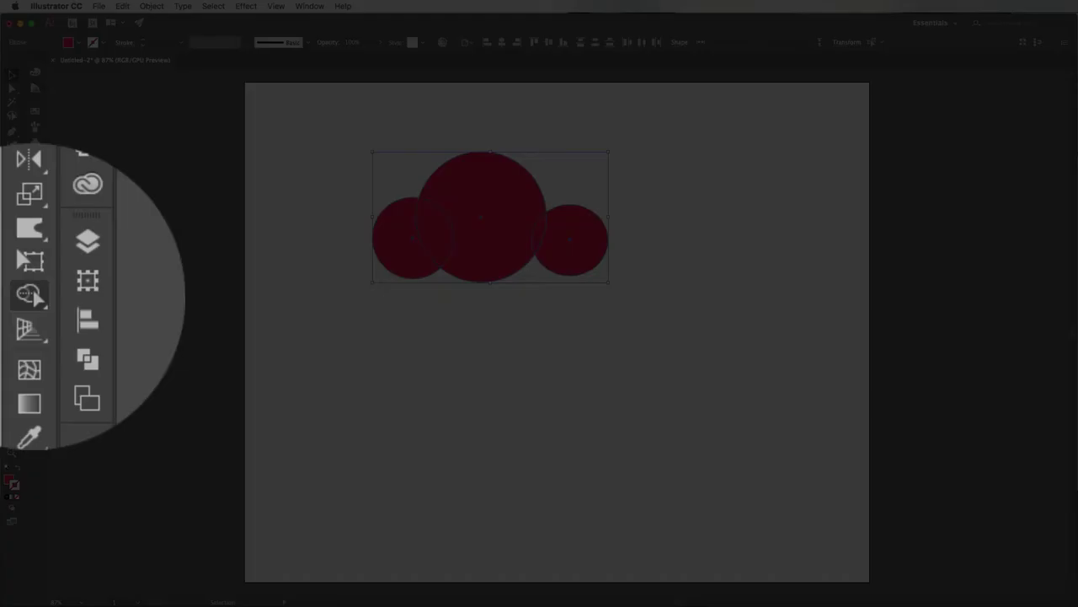
{"action": "left_click", "coordinate": [12, 296]}
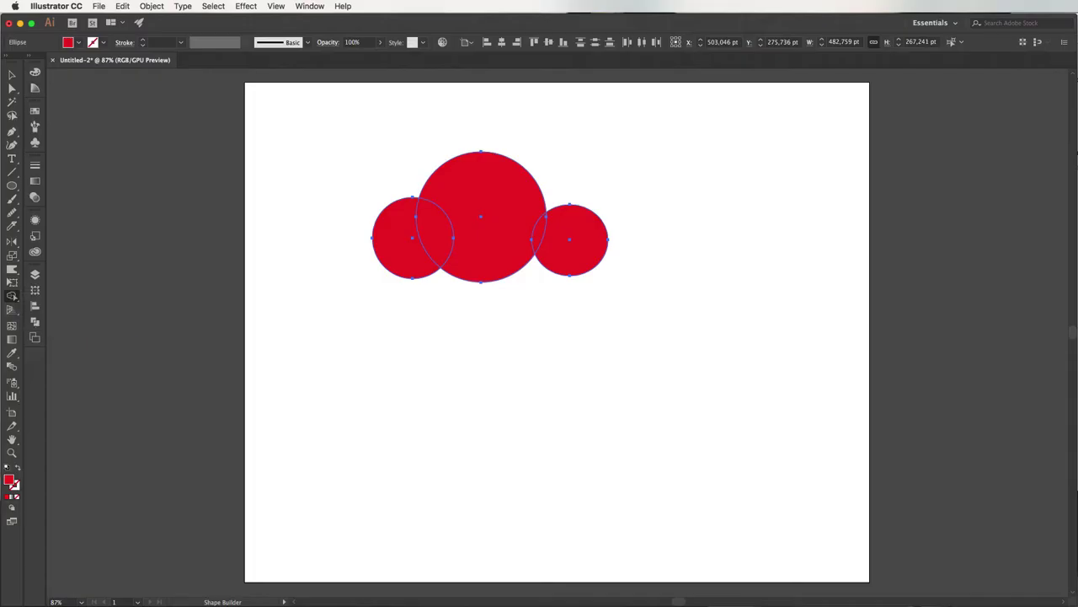
{"action": "left_click_drag", "start_coordinate": [385, 239], "coordinate": [569, 239]}
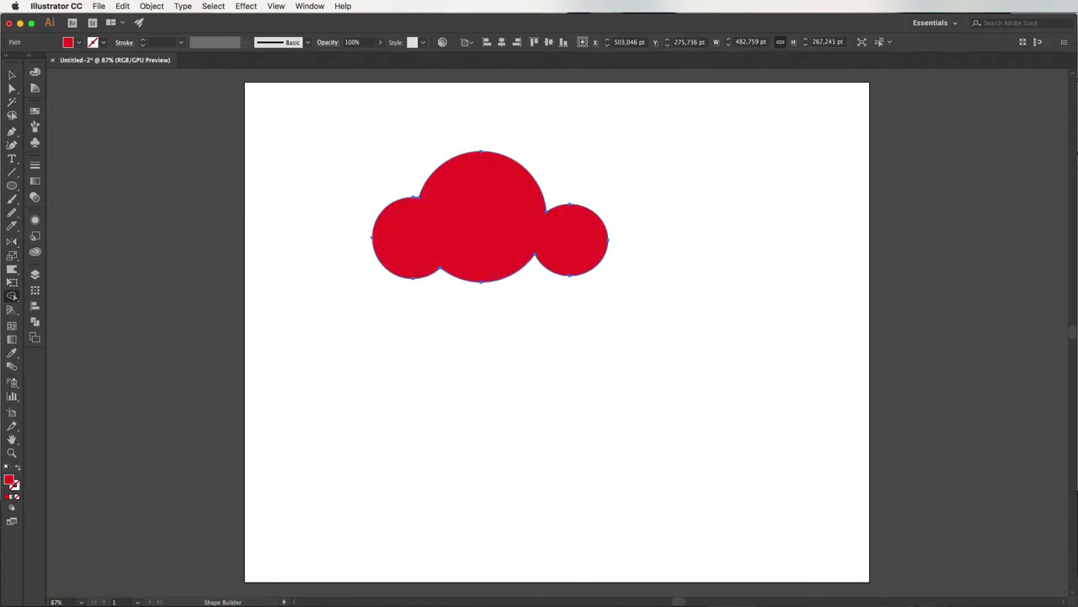
Step: Reselect the merged cloud and set its fill to light cyan BDE9F4 in the Color Picker
{"action": "key", "text": "v"}
{"action": "left_click", "coordinate": [506, 379]}
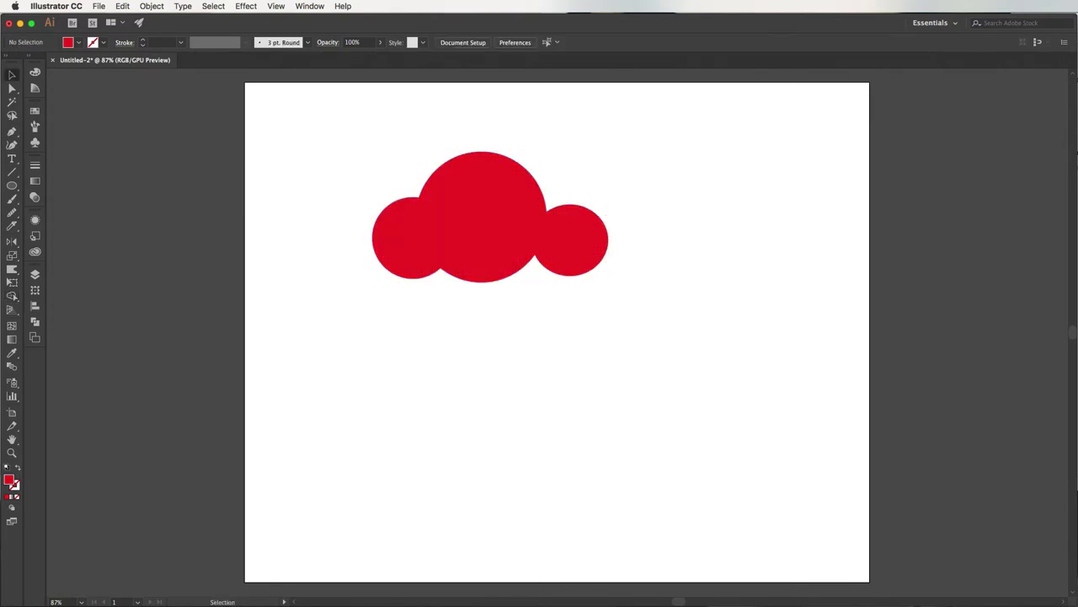
{"action": "left_click", "coordinate": [450, 205]}
{"action": "double_click", "coordinate": [8, 480]}
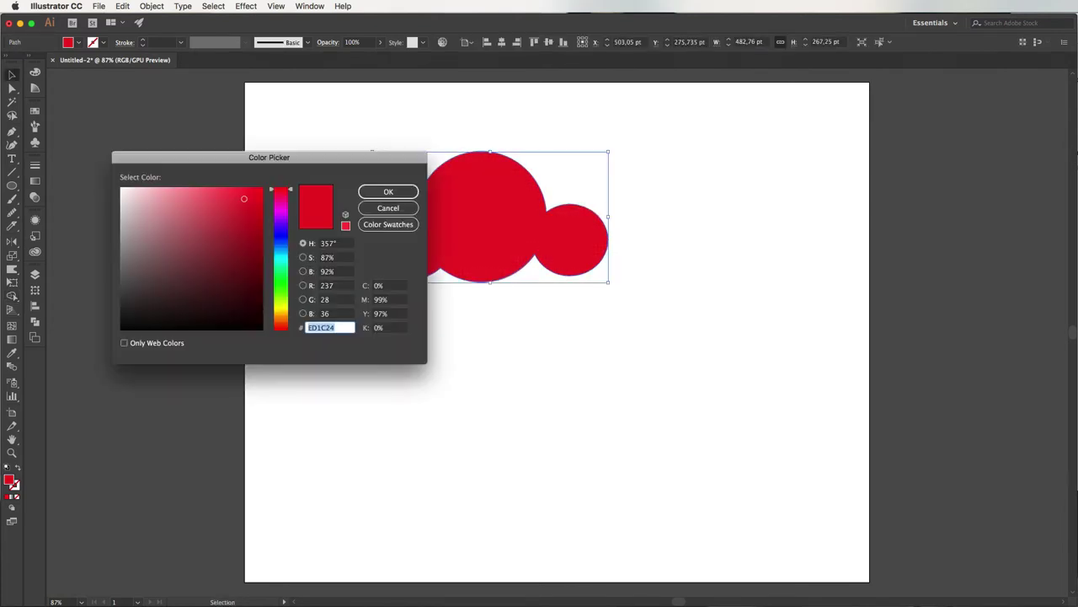
{"action": "type", "text": "29abe2"}
{"action": "left_click", "coordinate": [154, 191]}
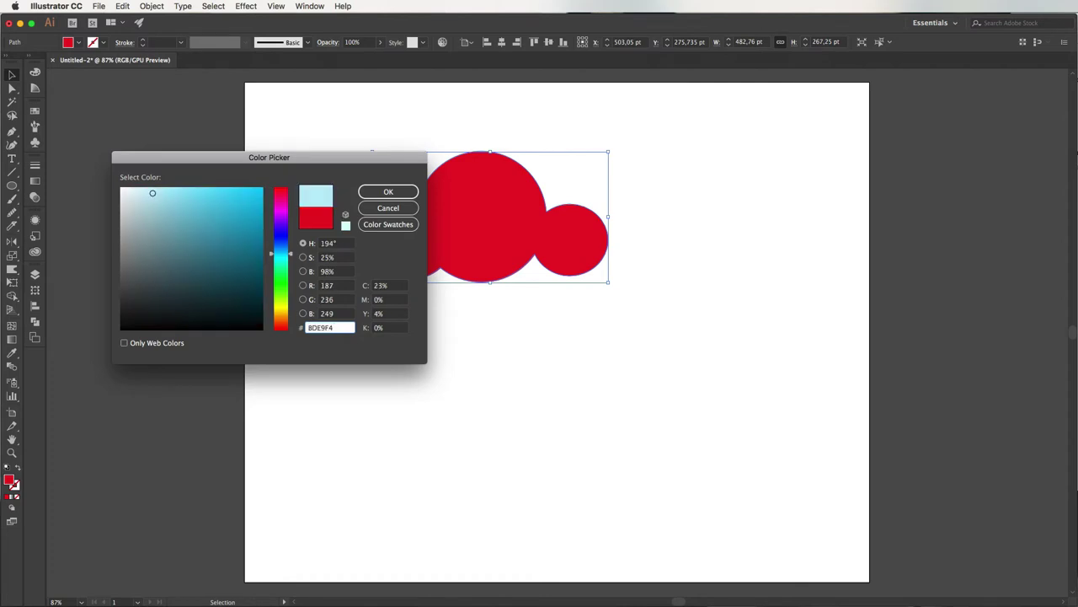
{"action": "left_click", "coordinate": [388, 192]}
Step: Deselect and reselect the cloud, toggling its bounding box to check the colour
{"action": "key", "text": "ctrl+shift+a"}
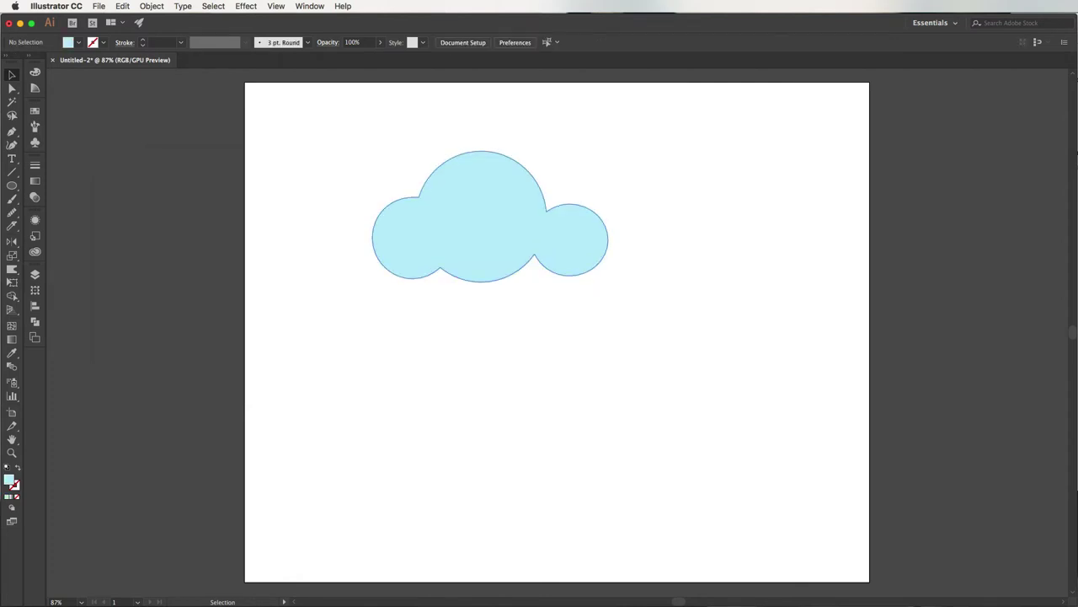
{"action": "key", "text": "ctrl+a"}
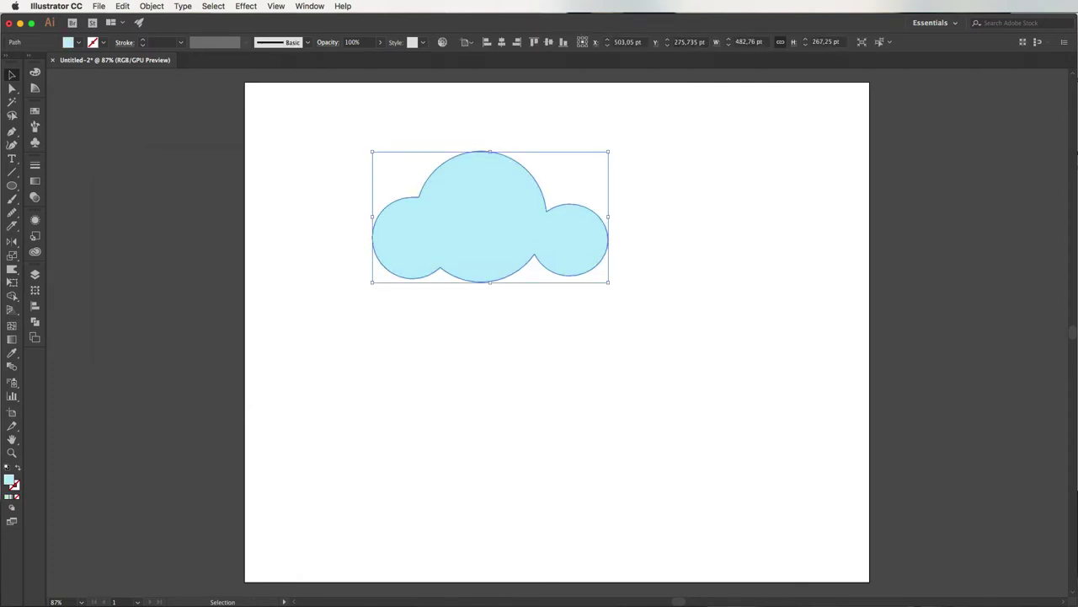
{"action": "key", "text": "ctrl+shift+b"}
{"action": "key", "text": "ctrl+shift+b"}
{"action": "key", "text": "ctrl+shift+b"}
{"action": "key", "text": "ctrl+shift+b"}
Step: Alt-scale a smaller cloud copy, centre it inside the original, and fill it blue
{"action": "left_click_drag", "start_coordinate": [609, 151], "coordinate": [504, 200]}
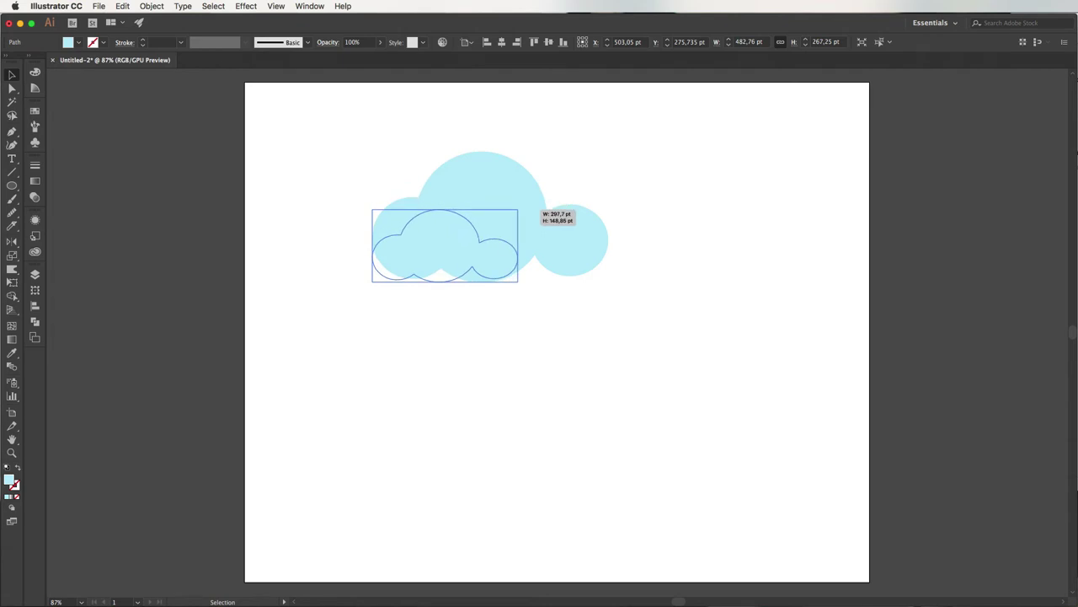
{"action": "left_click_drag", "start_coordinate": [504, 200], "coordinate": [511, 219]}
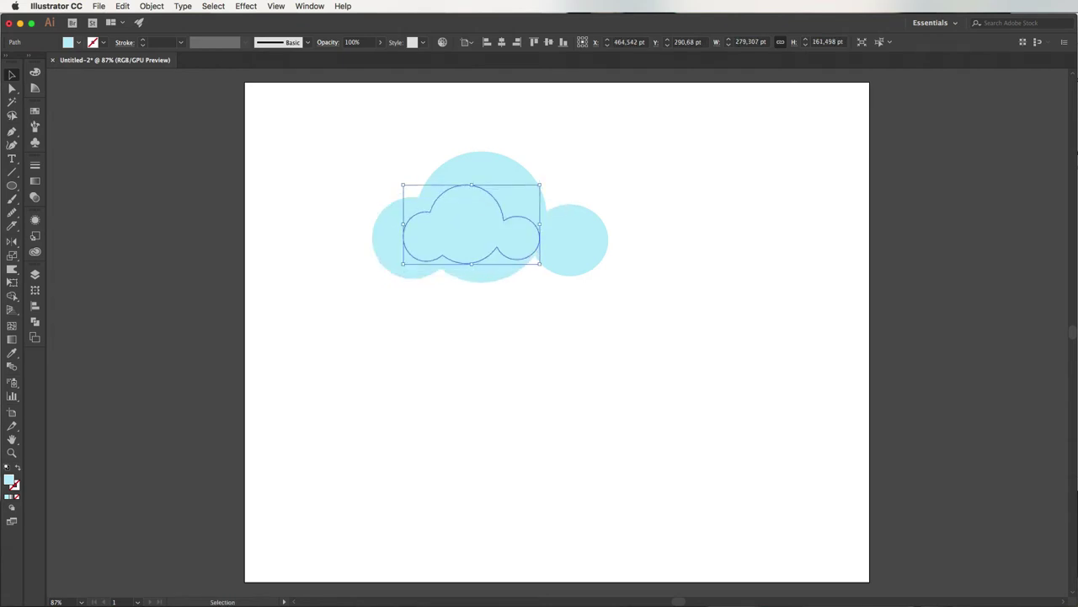
{"action": "left_click", "coordinate": [68, 42]}
{"action": "left_click", "coordinate": [80, 85]}
{"action": "left_click", "coordinate": [716, 421]}
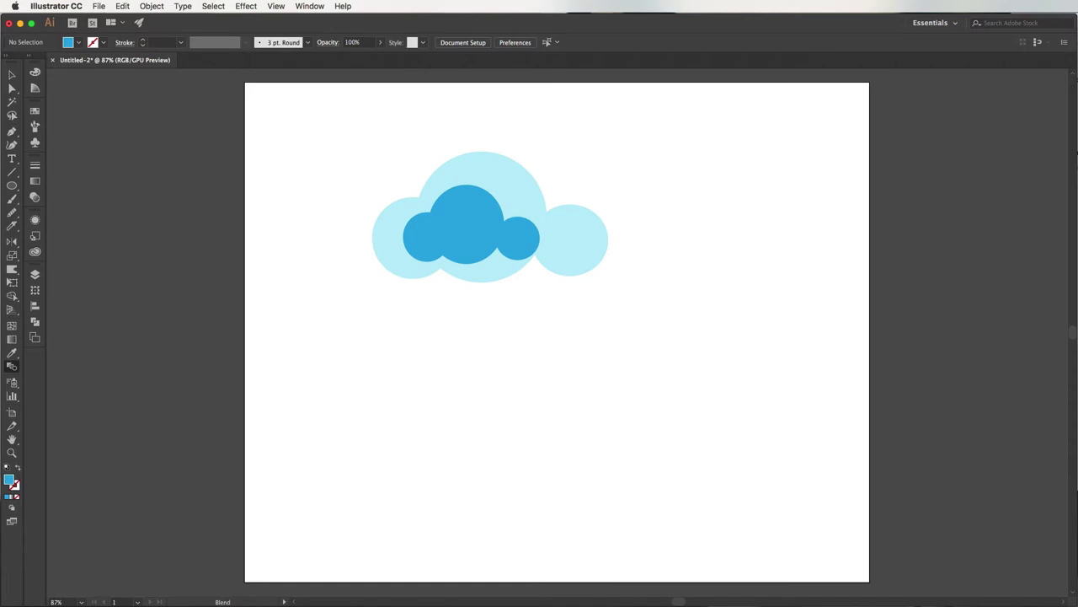
Step: Blend the two clouds with Alt+Cmd+B, then remove the blend from the artboard
{"action": "key", "text": "super+alt+b"}
{"action": "key", "text": "v"}
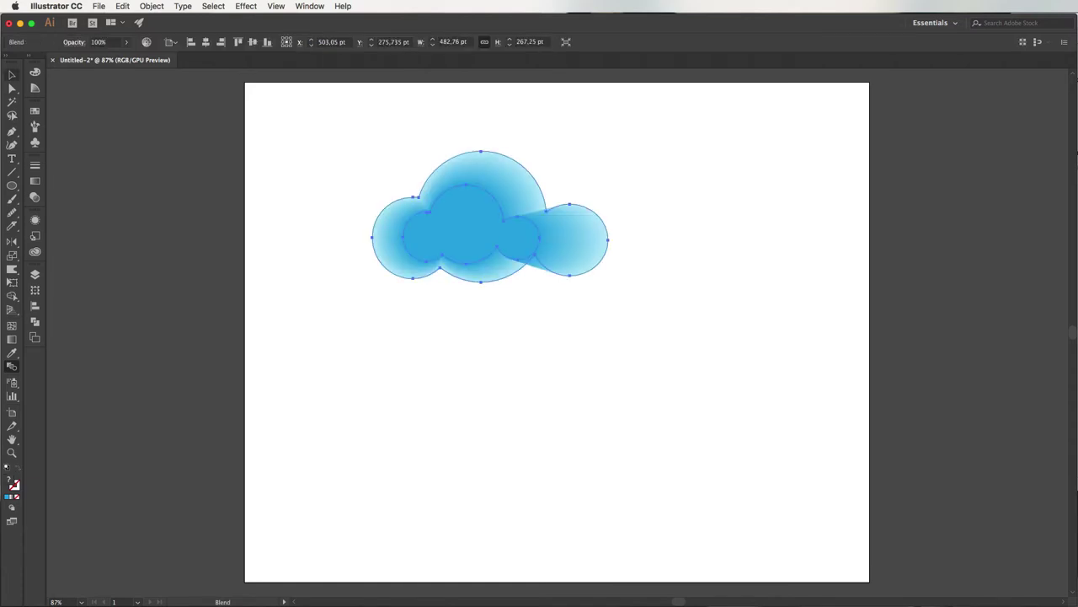
{"action": "key", "text": "super+shift+a"}
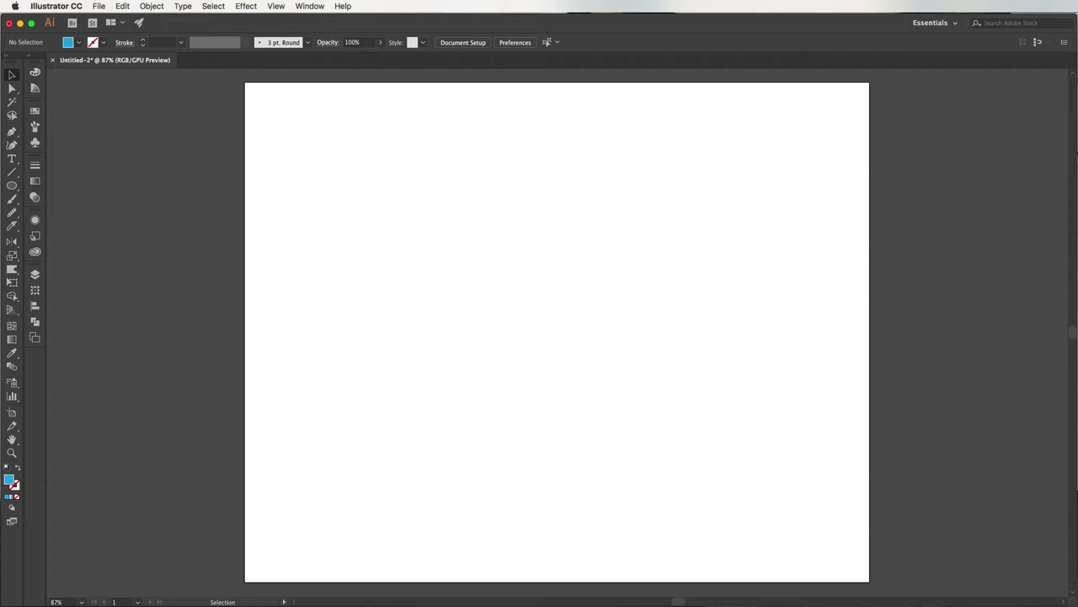
{"action": "left_click_drag", "start_coordinate": [12, 186], "coordinate": [134, 215]}
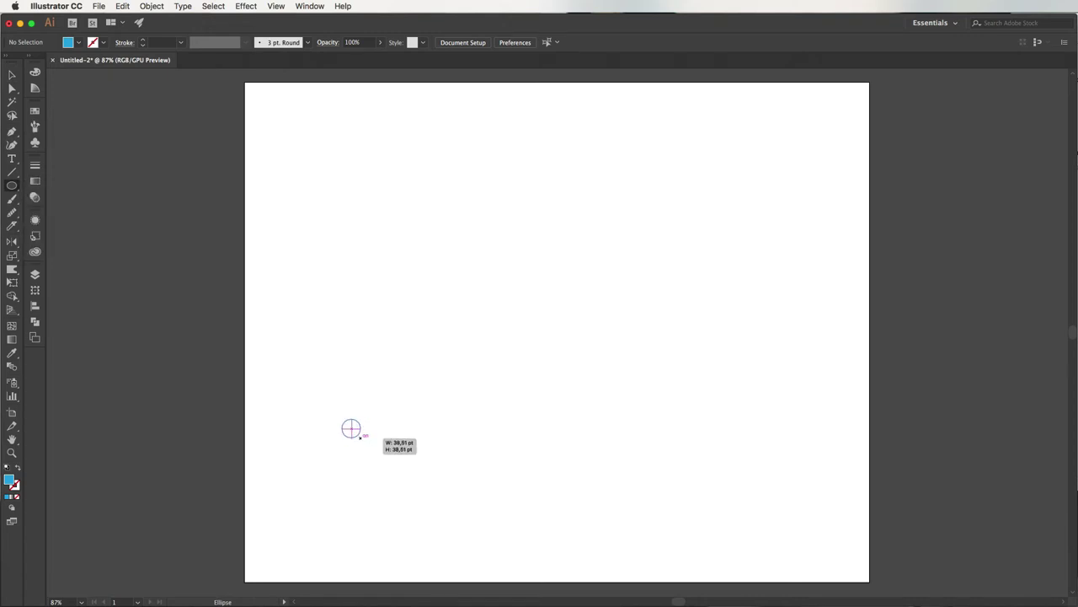
Step: Draw a small circle near the lower left and bring up the Gradient panel
{"action": "left_click_drag", "start_coordinate": [337, 458], "coordinate": [352, 470]}
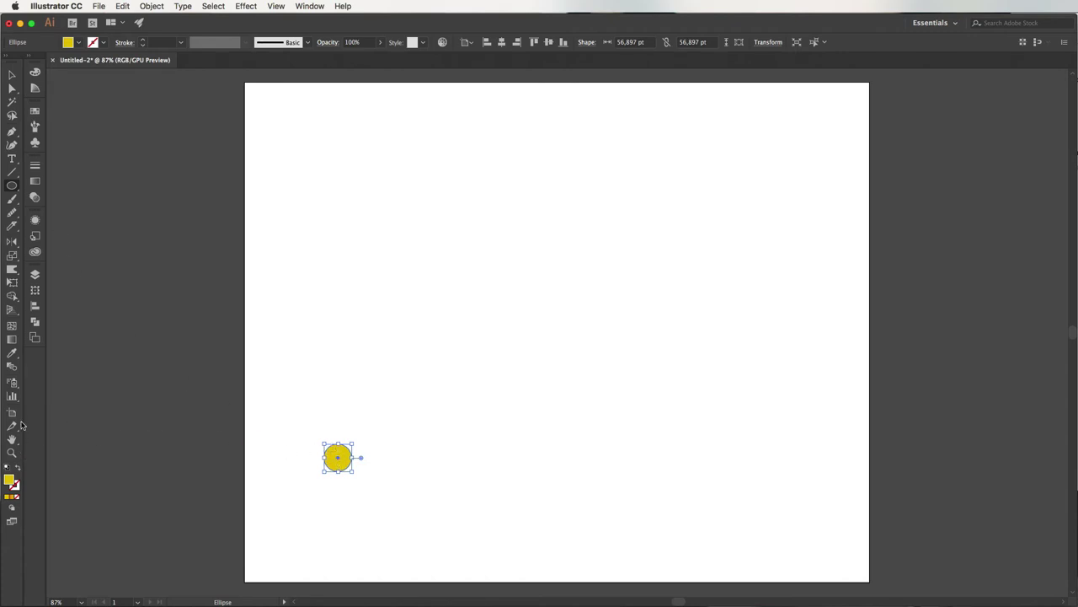
{"action": "left_click", "coordinate": [36, 182]}
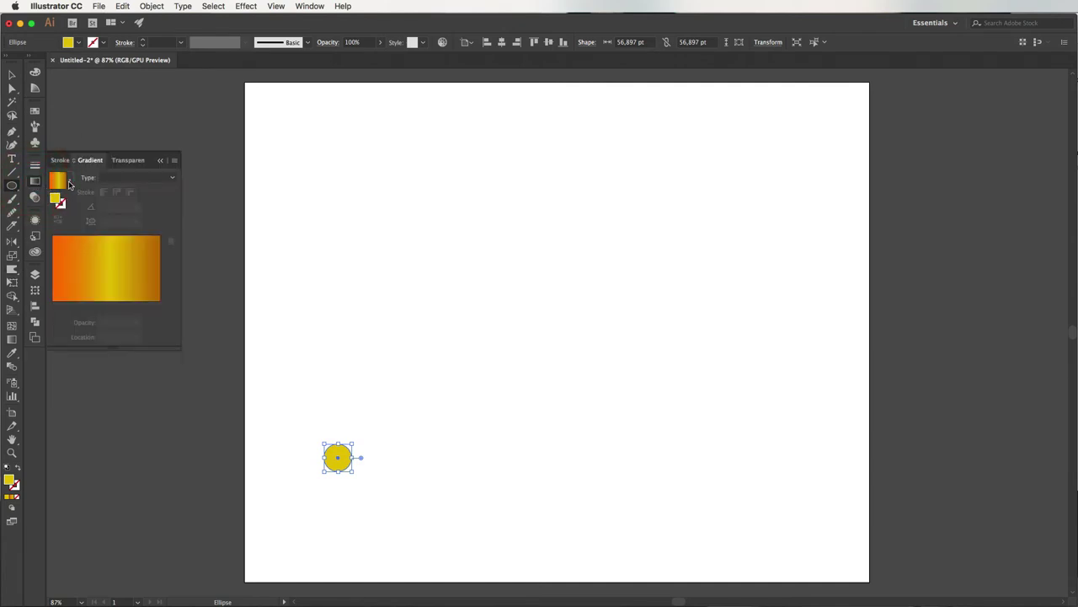
Step: Apply the White, Black gradient preset and add a middle stop at about 48%
{"action": "left_click", "coordinate": [70, 180]}
{"action": "left_click", "coordinate": [39, 202]}
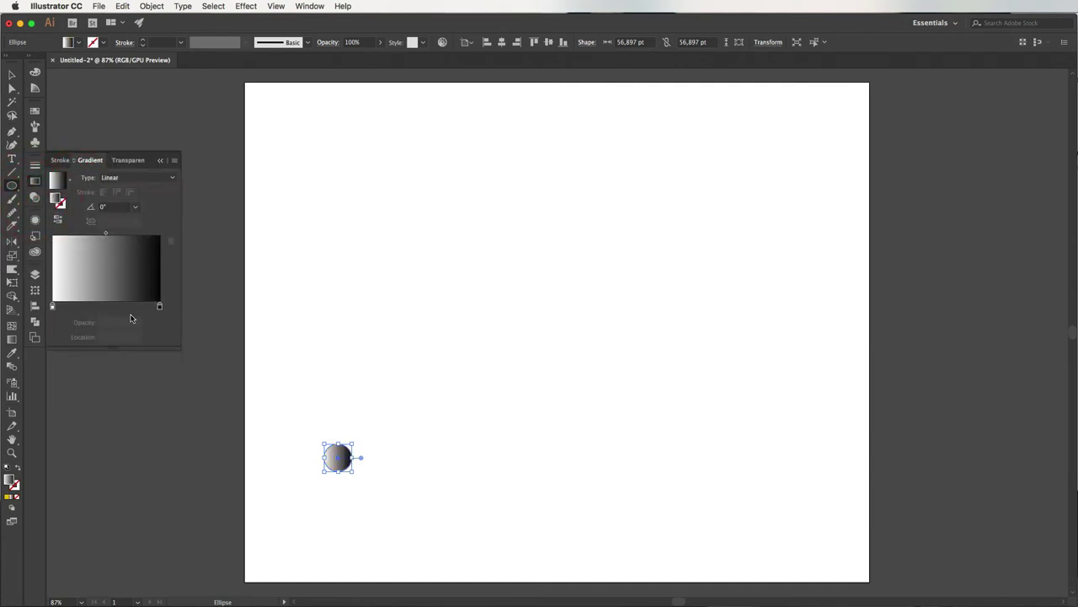
{"action": "left_click", "coordinate": [99, 308]}
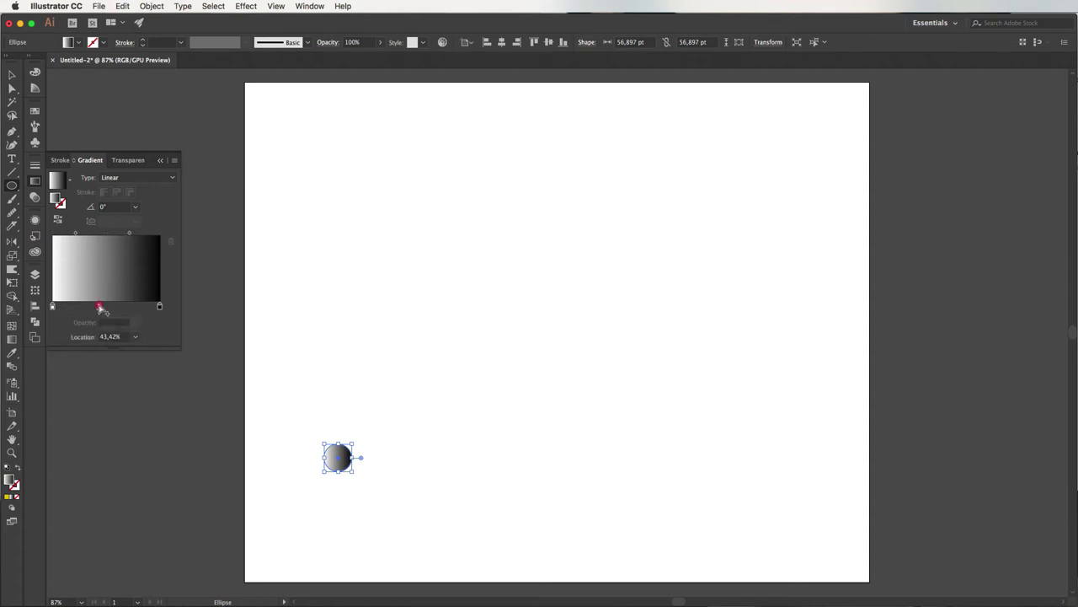
{"action": "left_click_drag", "start_coordinate": [99, 308], "coordinate": [104, 308]}
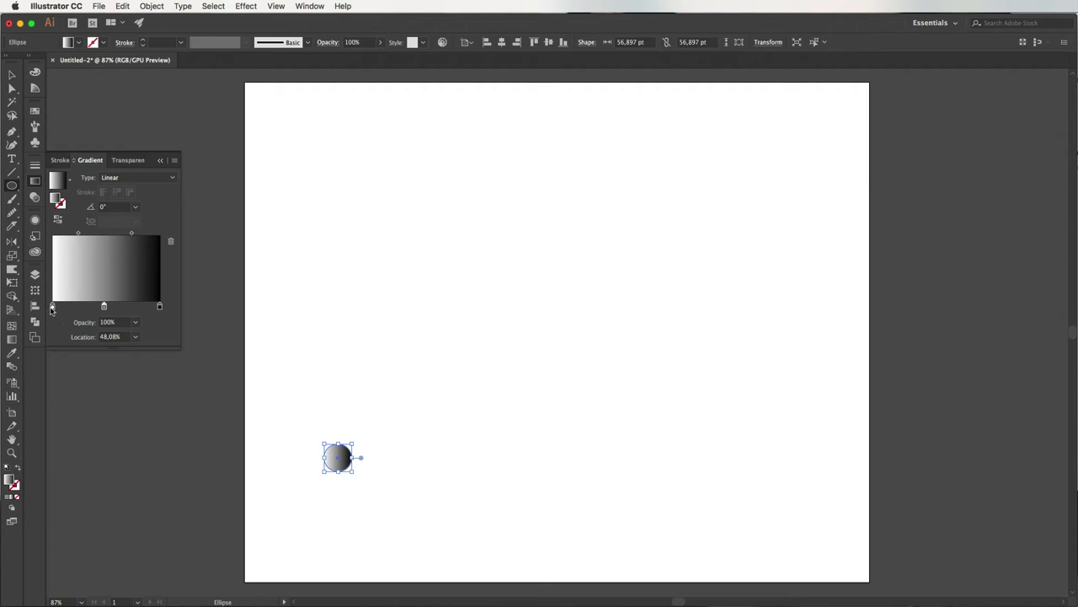
Step: Colour both end gradient stops blue and the middle stop crimson
{"action": "double_click", "coordinate": [52, 307]}
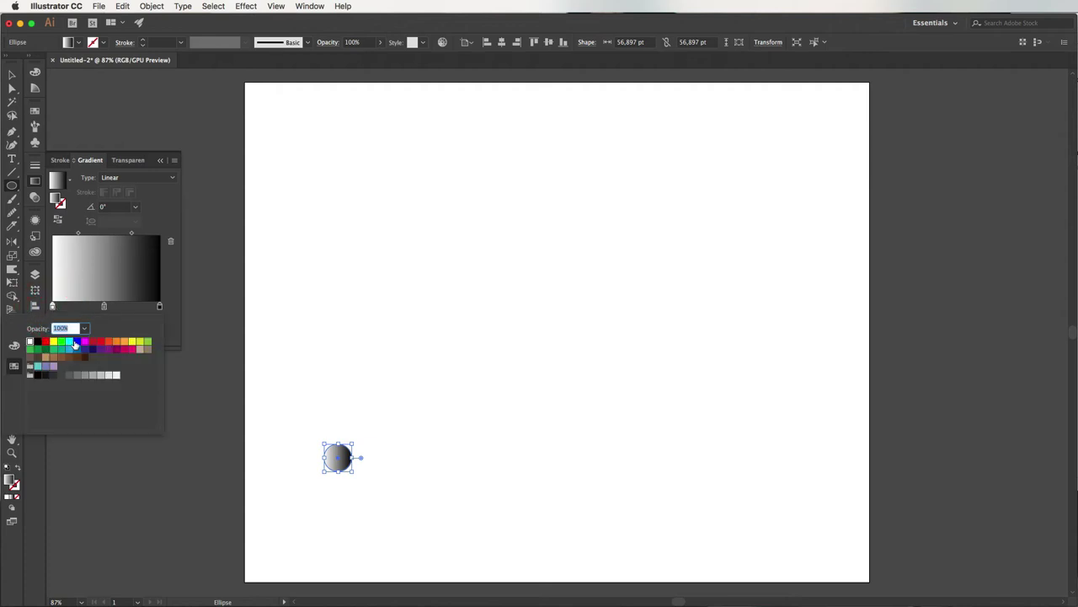
{"action": "left_click", "coordinate": [74, 342]}
{"action": "double_click", "coordinate": [159, 307]}
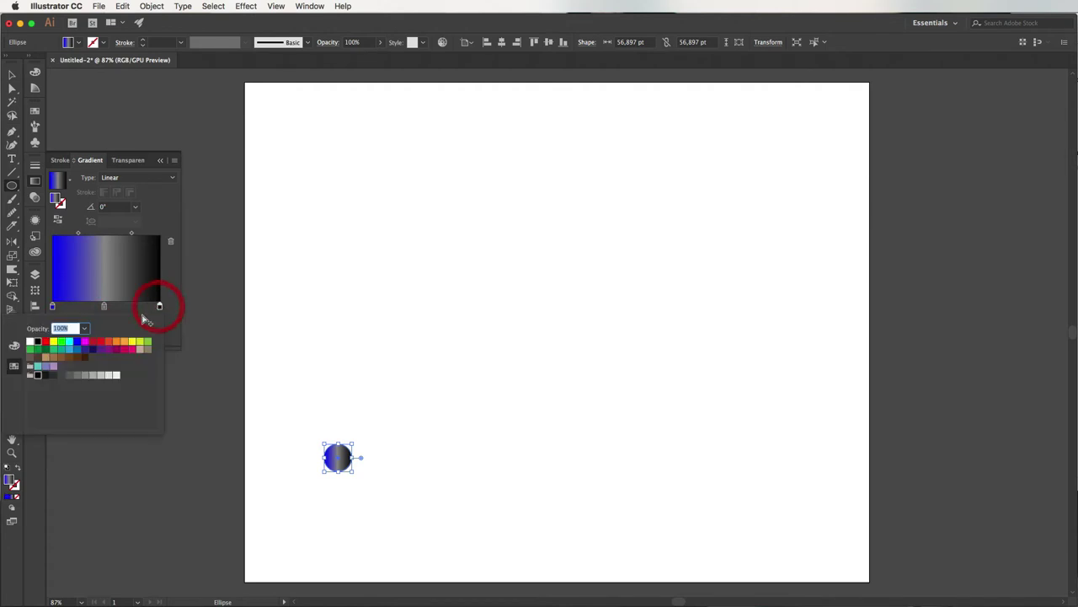
{"action": "left_click", "coordinate": [76, 342]}
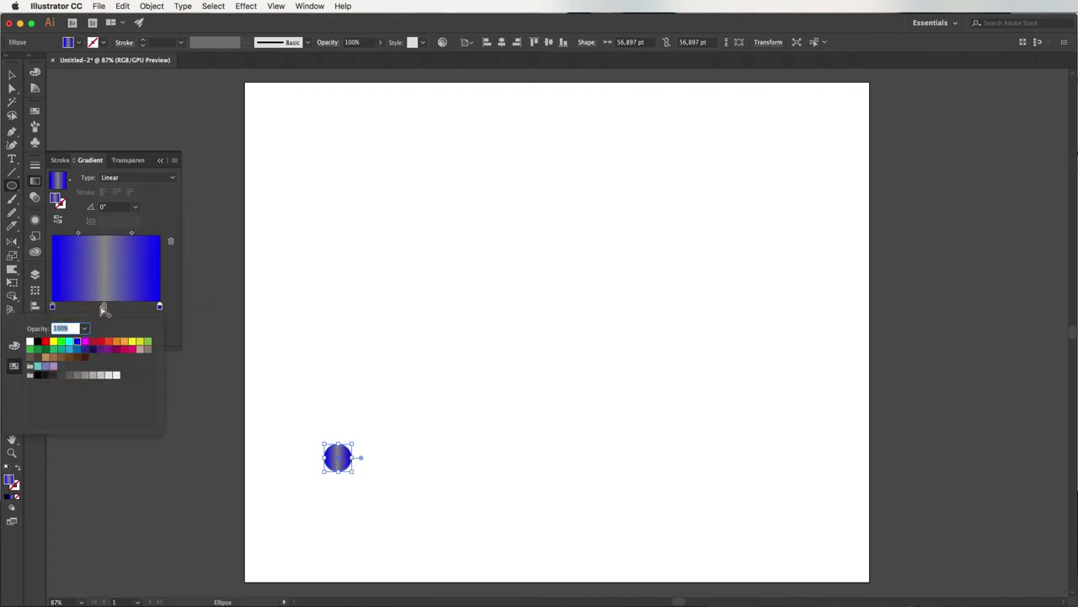
{"action": "double_click", "coordinate": [104, 307]}
{"action": "left_click", "coordinate": [123, 349]}
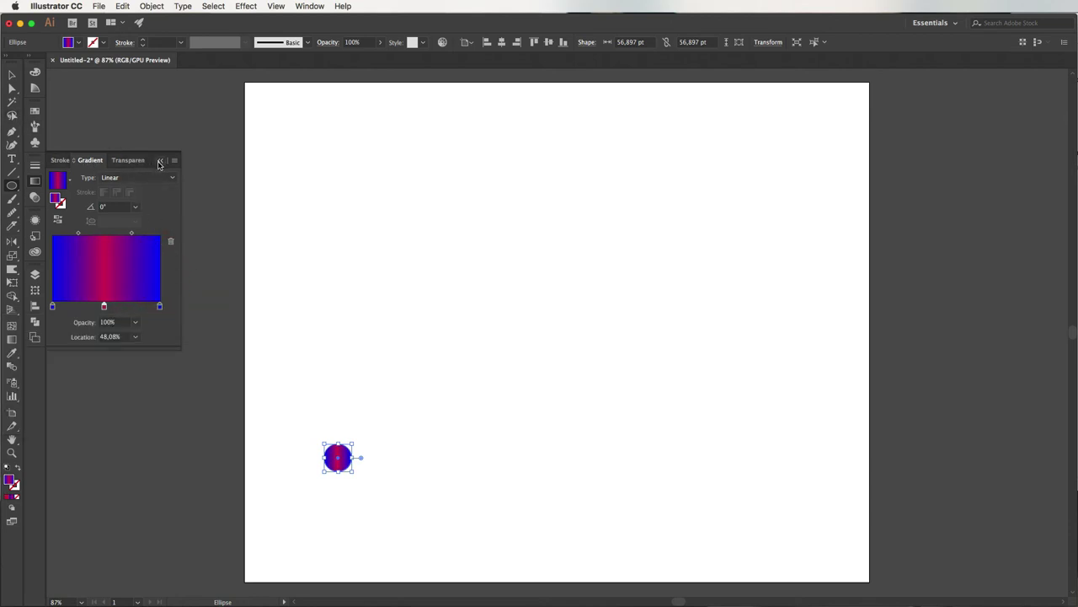
{"action": "left_click", "coordinate": [160, 160]}
Step: Copy the gradient circle to the right and blend the two circles together
{"action": "left_click", "coordinate": [12, 77]}
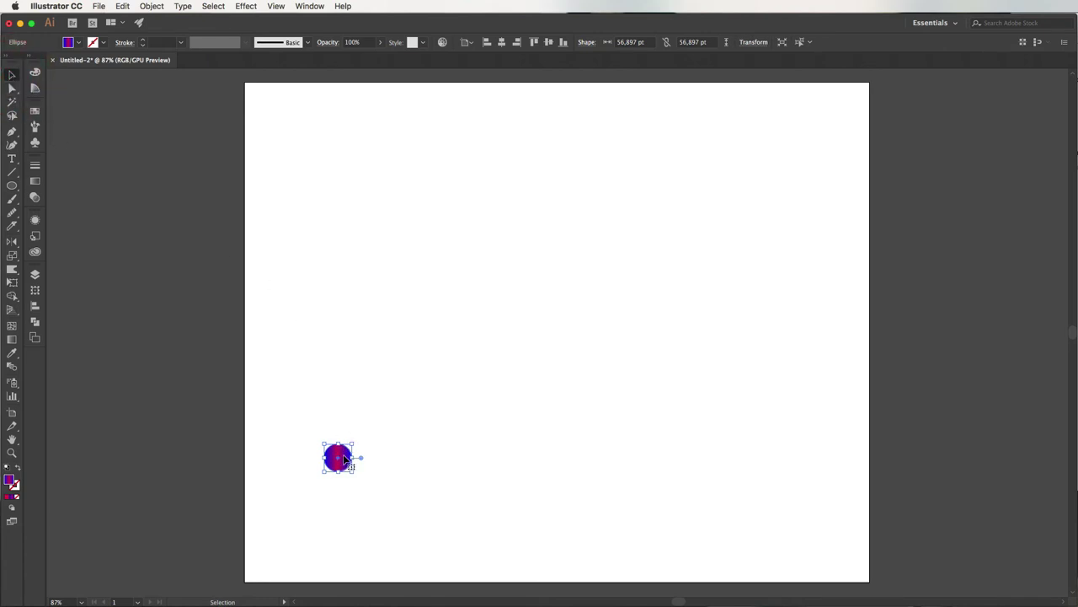
{"action": "left_click_drag", "start_coordinate": [344, 457], "coordinate": [758, 461]}
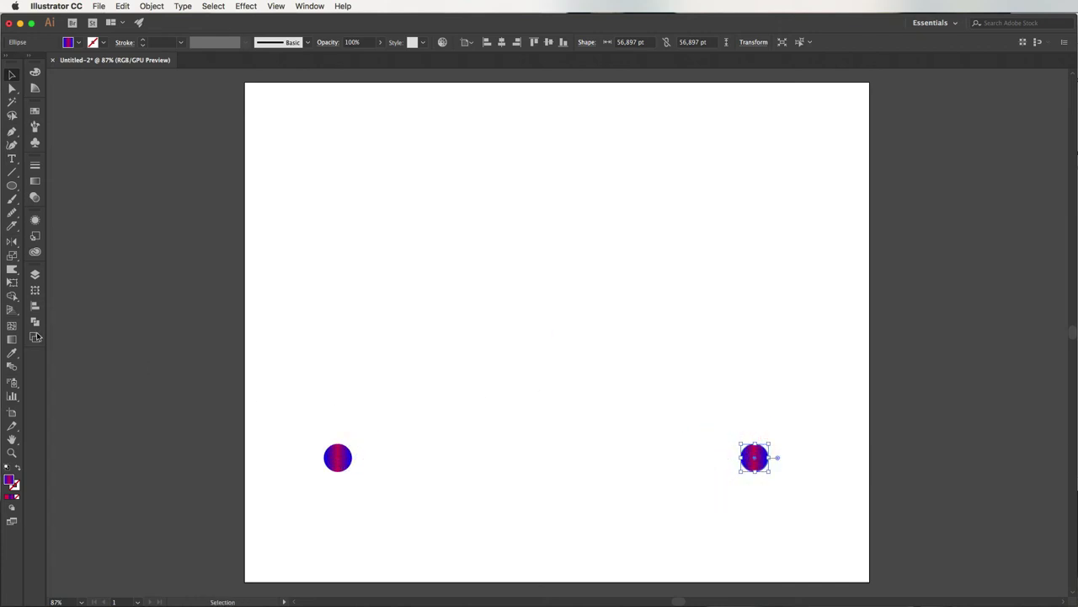
{"action": "left_click", "coordinate": [11, 369]}
{"action": "left_click", "coordinate": [339, 461]}
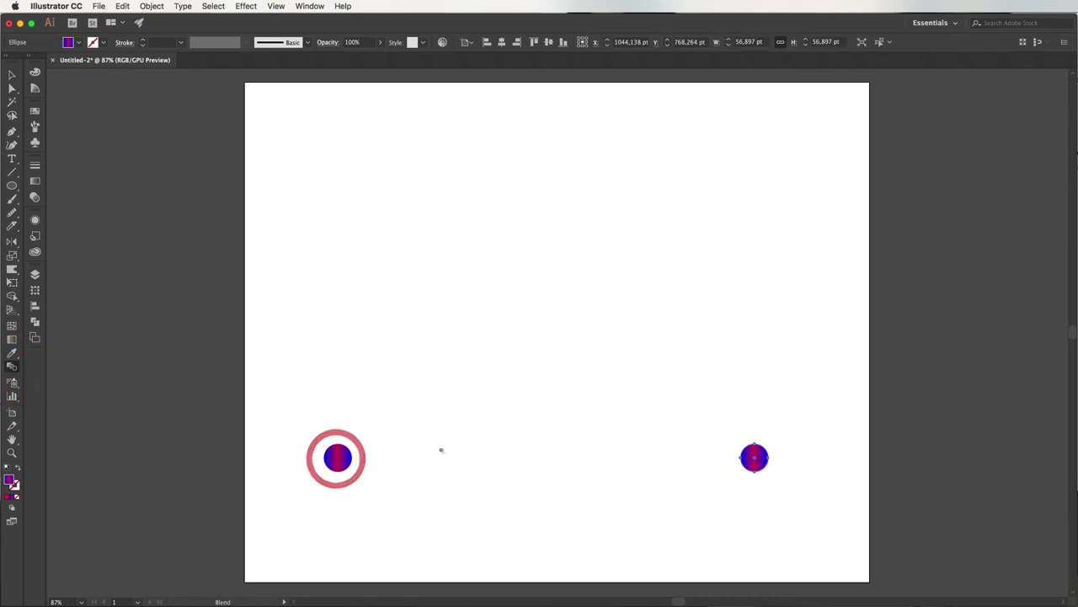
{"action": "left_click", "coordinate": [755, 461]}
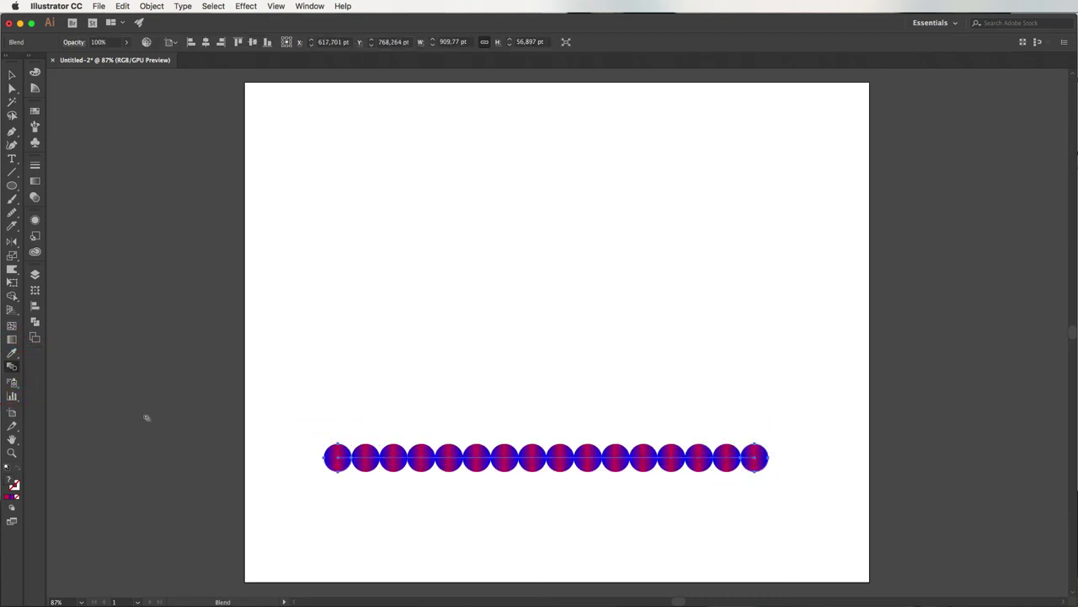
{"action": "double_click", "coordinate": [12, 368]}
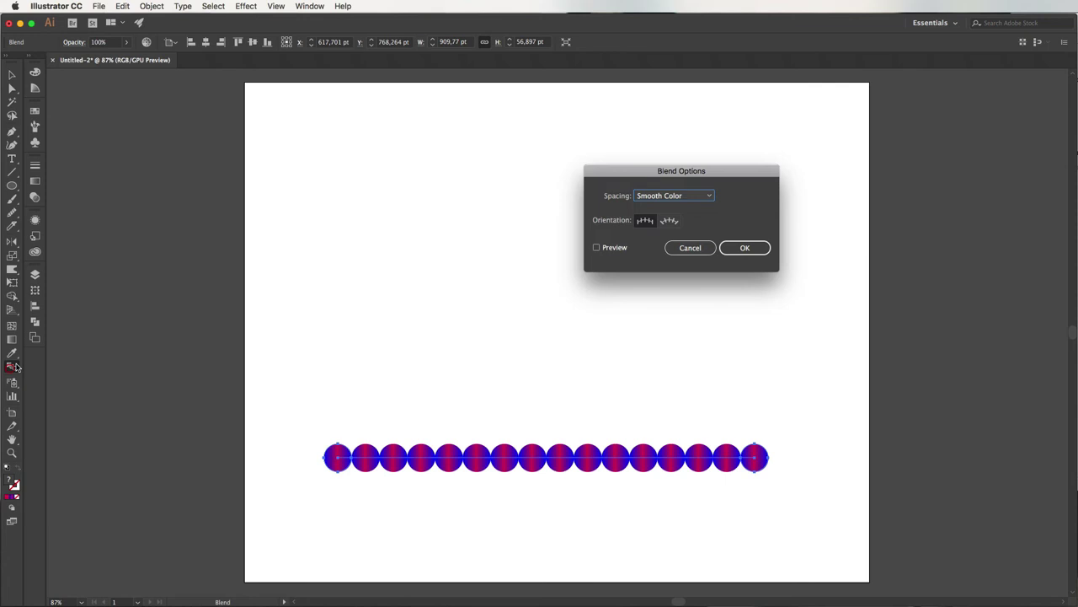
Step: Set blend spacing to 1000 Specified Steps with Preview on, then deselect the bar
{"action": "left_click", "coordinate": [656, 197]}
{"action": "left_click", "coordinate": [663, 221]}
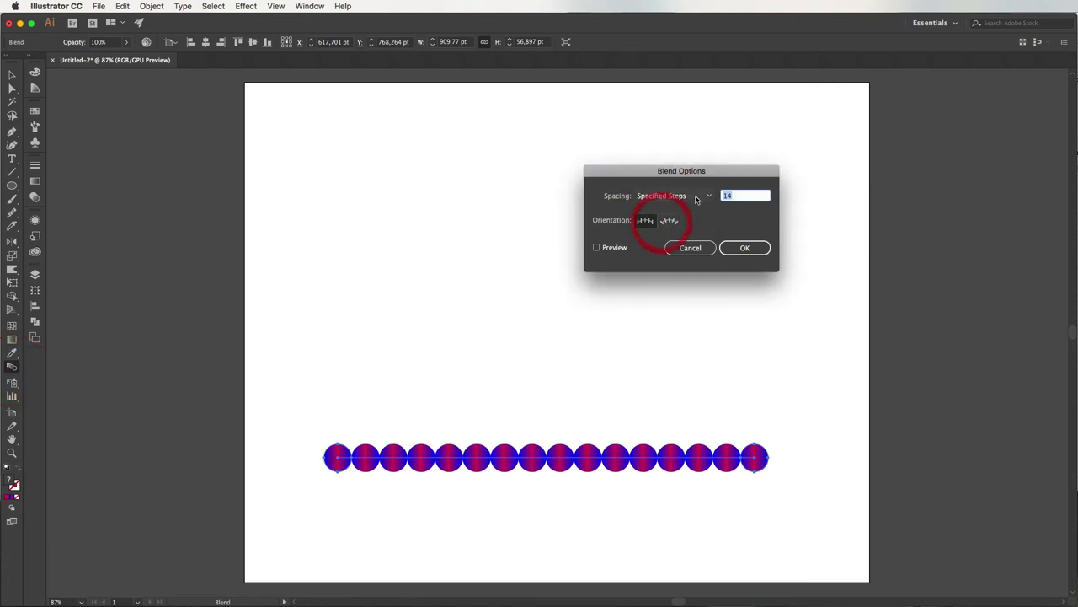
{"action": "left_click", "coordinate": [598, 248]}
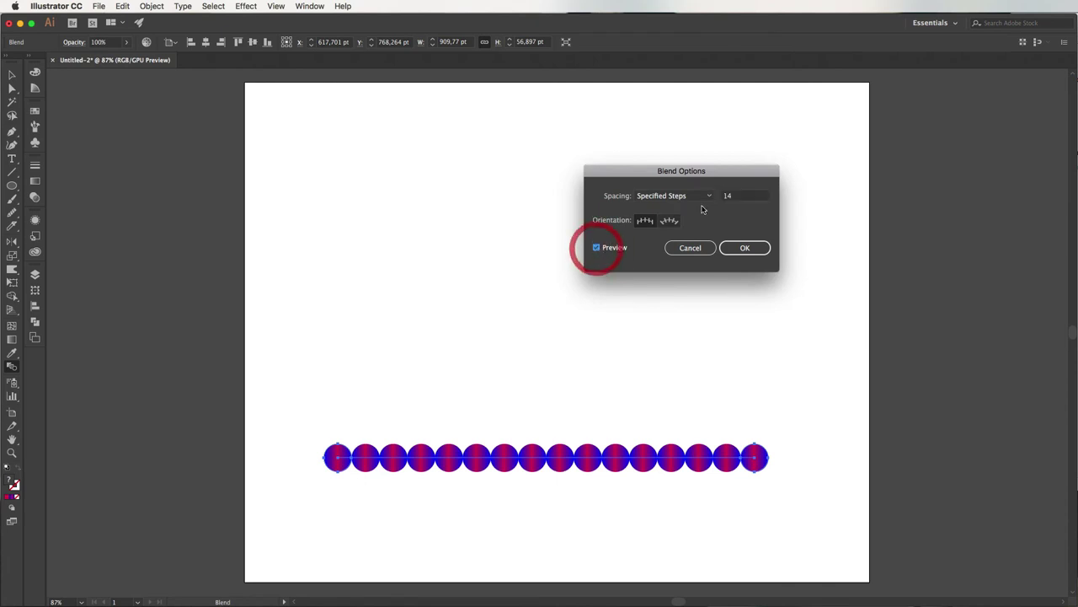
{"action": "left_click_drag", "start_coordinate": [736, 195], "coordinate": [717, 185]}
{"action": "type", "text": "1000"}
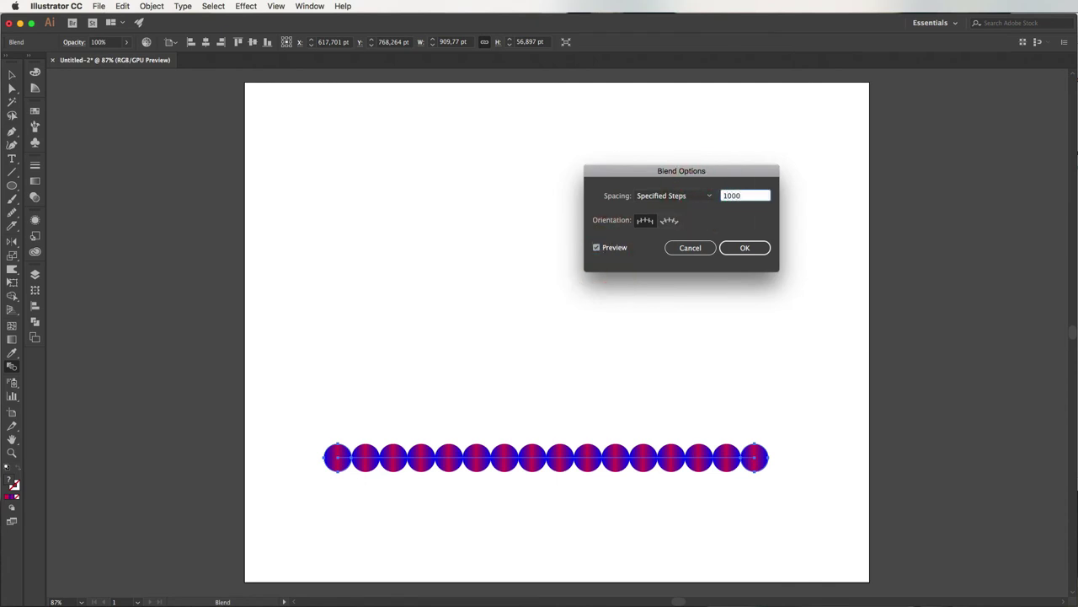
{"action": "key", "text": "Return"}
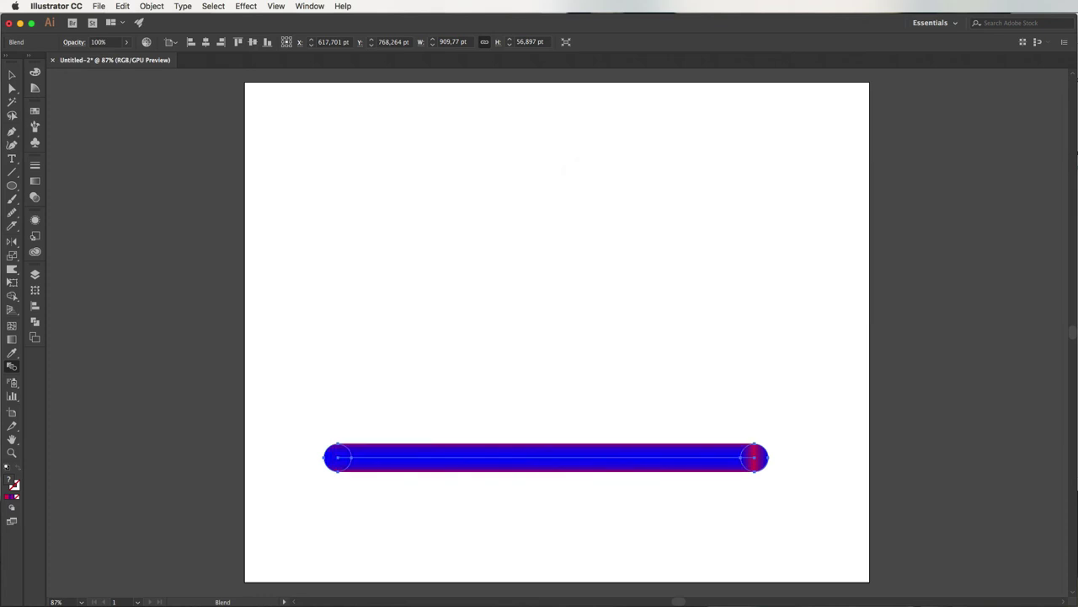
{"action": "key", "text": "v"}
{"action": "key", "text": "super+shift+a"}
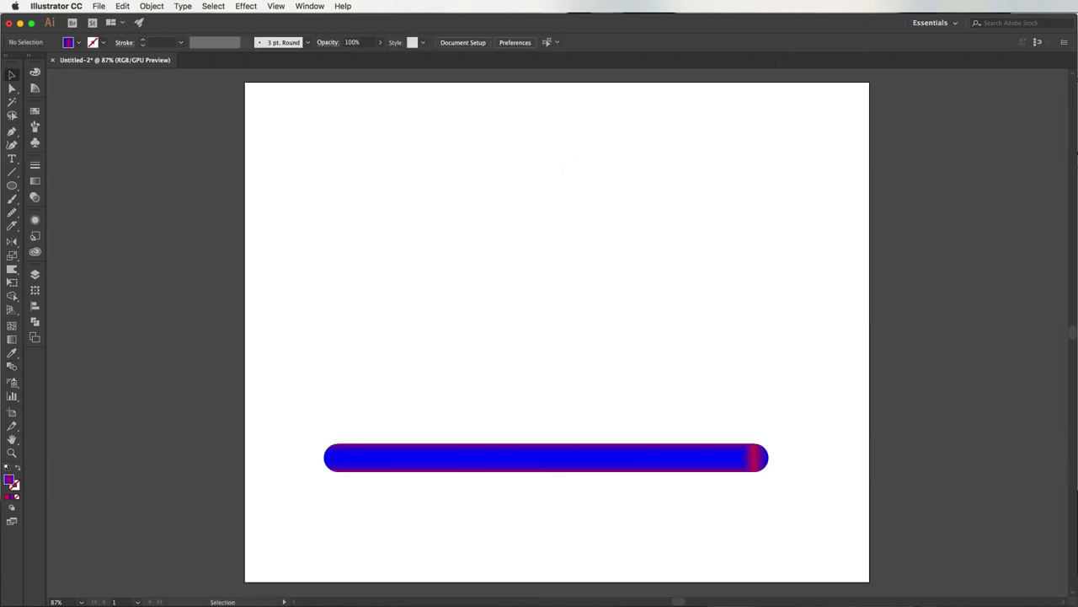
Step: Draw the cursive word 'Nome' in one Pencil stroke above the gradient bar
{"action": "left_click", "coordinate": [11, 212]}
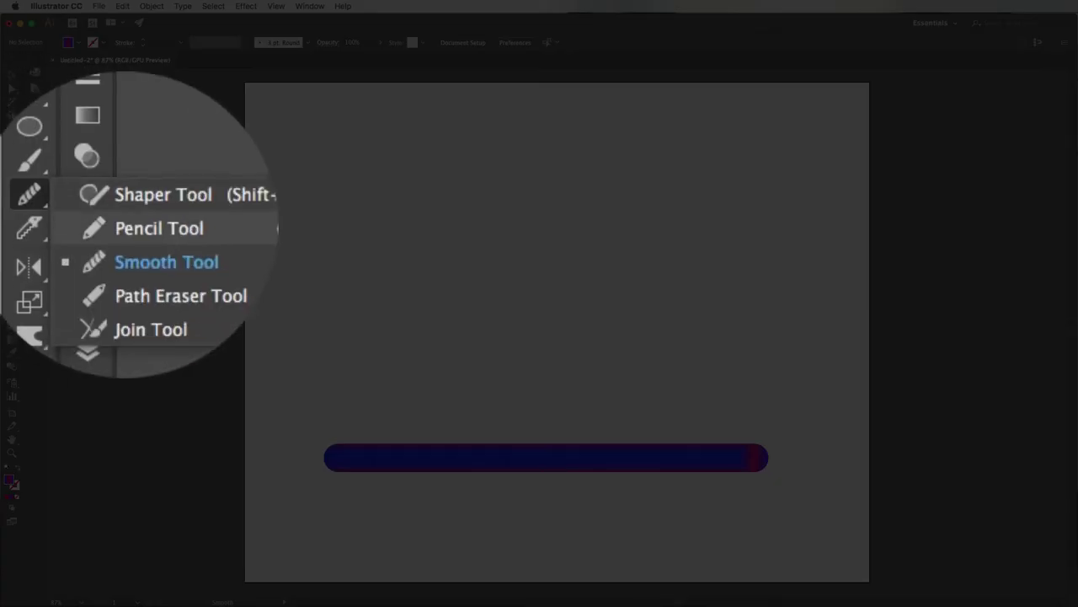
{"action": "left_click", "coordinate": [59, 225]}
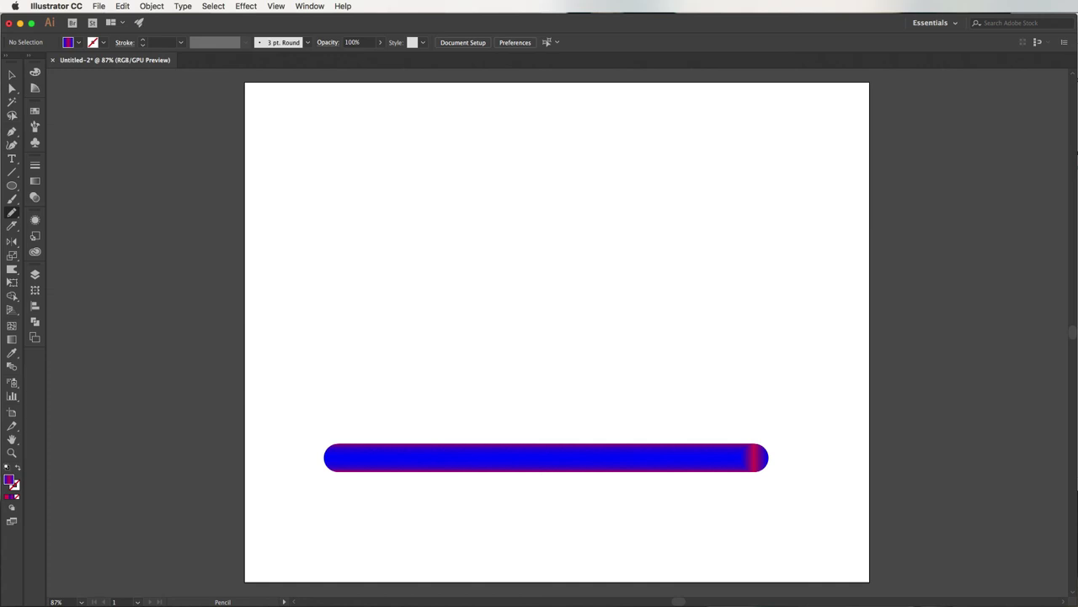
{"action": "mouse_move", "coordinate": [358, 187]}
{"action": "left_mouse_down"}
{"action": "mouse_move", "coordinate": [351, 297]}
{"action": "mouse_move", "coordinate": [413, 293]}
{"action": "mouse_move", "coordinate": [534, 236]}
{"action": "mouse_move", "coordinate": [637, 234]}
{"action": "mouse_move", "coordinate": [760, 269]}
{"action": "left_mouse_up"}
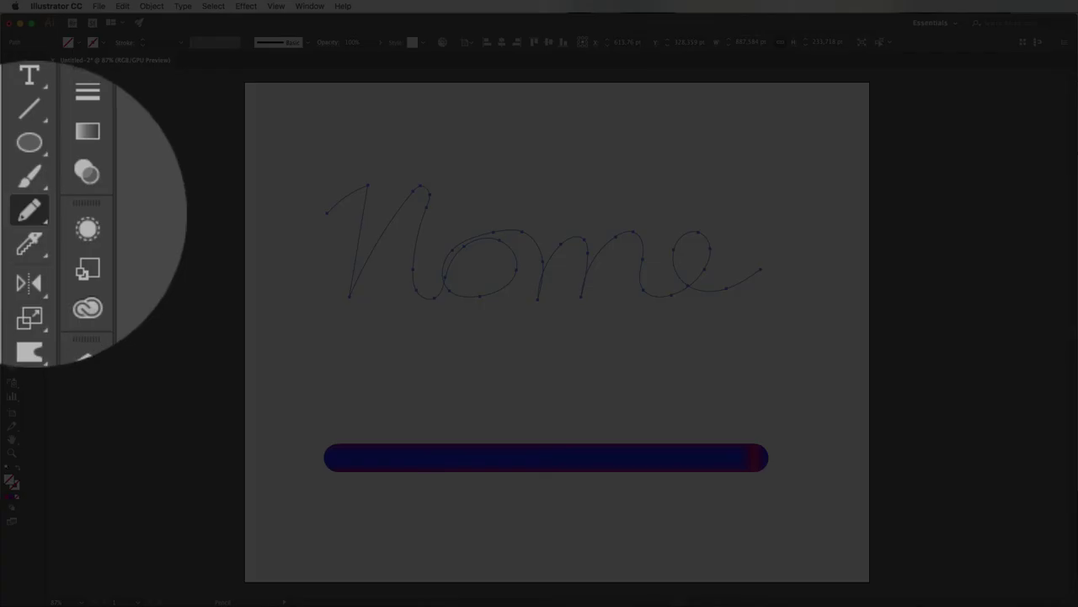
{"action": "left_click", "coordinate": [11, 212]}
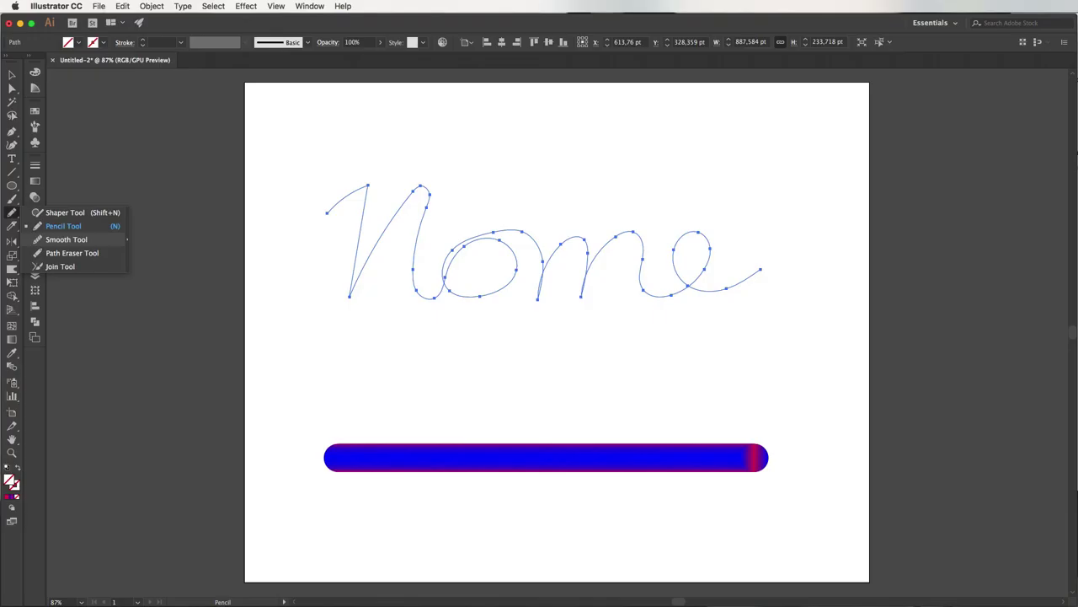
Step: Smooth the N, o, m and e curves of the Nome path with the Smooth tool
{"action": "left_click", "coordinate": [66, 239]}
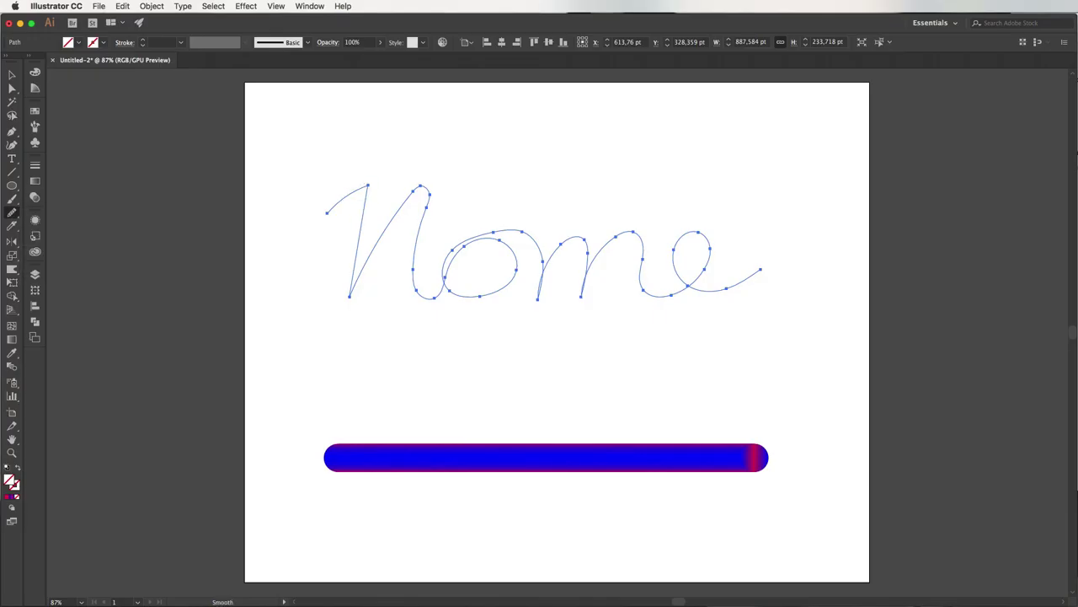
{"action": "left_click_drag", "start_coordinate": [342, 200], "coordinate": [368, 185]}
{"action": "mouse_move", "coordinate": [417, 221]}
{"action": "left_mouse_down"}
{"action": "mouse_move", "coordinate": [428, 190]}
{"action": "mouse_move", "coordinate": [361, 273]}
{"action": "left_mouse_up"}
{"action": "left_click_drag", "start_coordinate": [455, 245], "coordinate": [649, 291]}
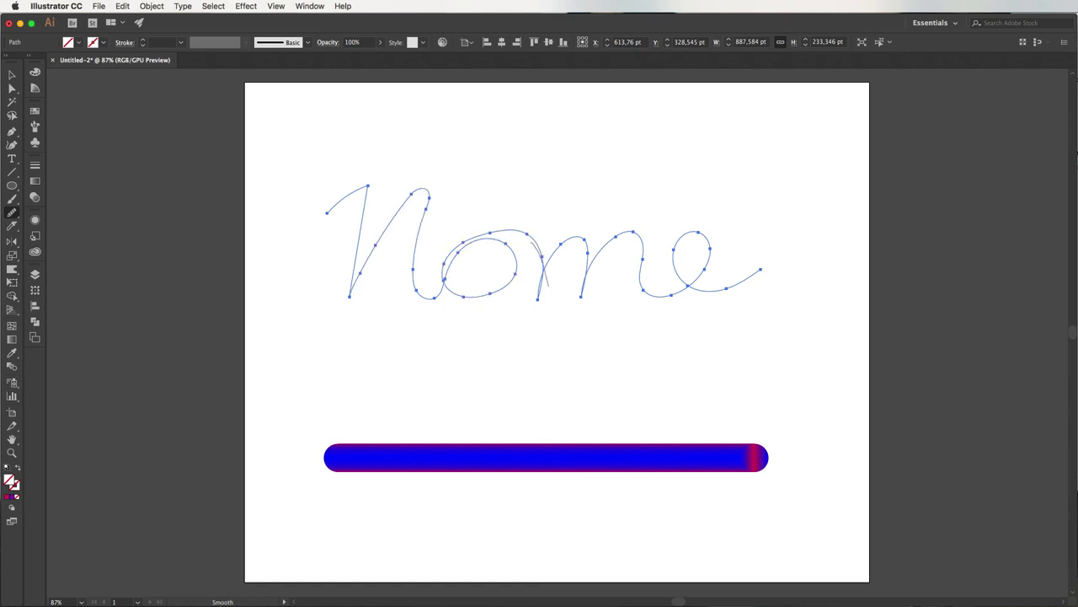
{"action": "left_click_drag", "start_coordinate": [708, 236], "coordinate": [682, 287]}
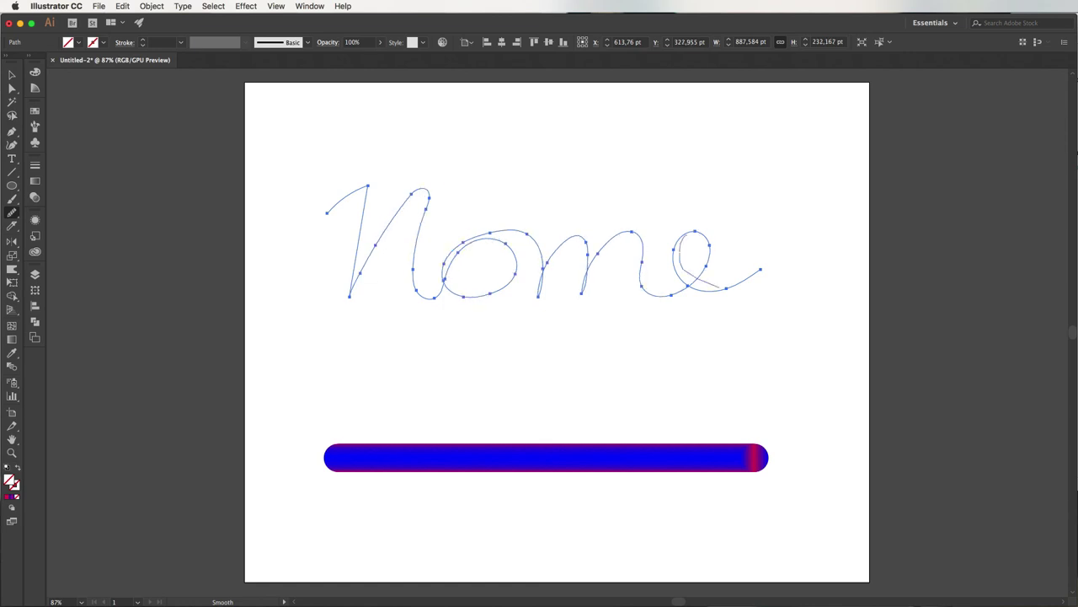
Step: Give the Nome path a black stroke from the Control bar swatches
{"action": "key", "text": "v"}
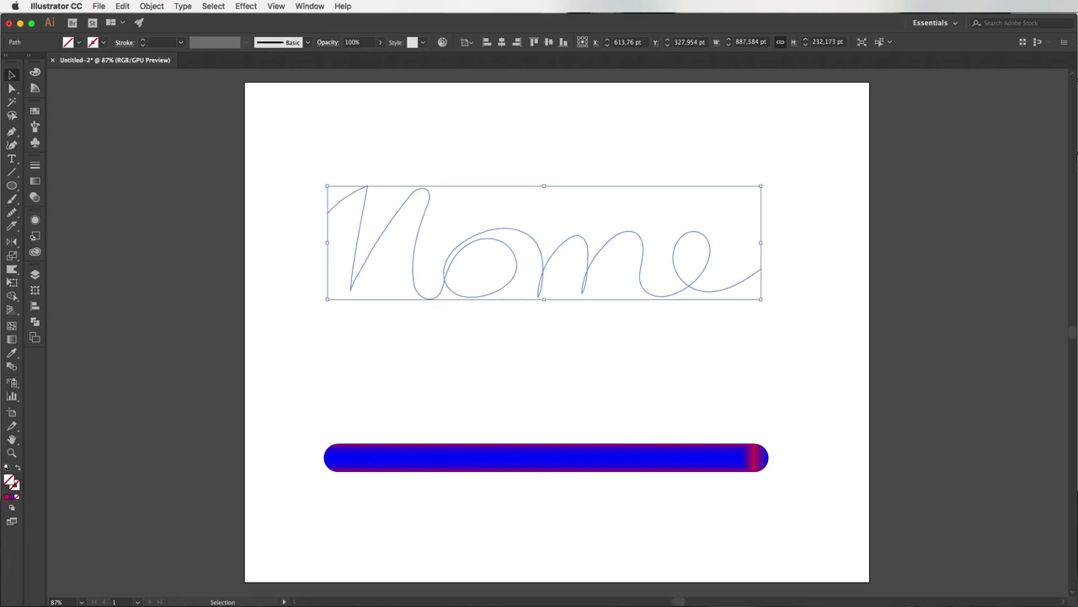
{"action": "left_click", "coordinate": [102, 42]}
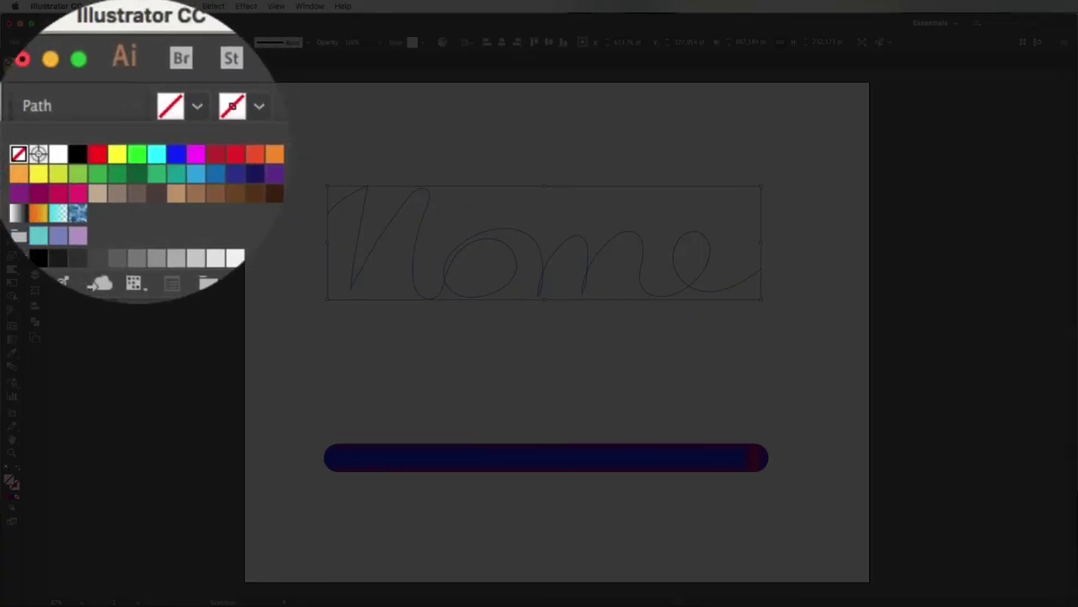
{"action": "double_click", "coordinate": [77, 153]}
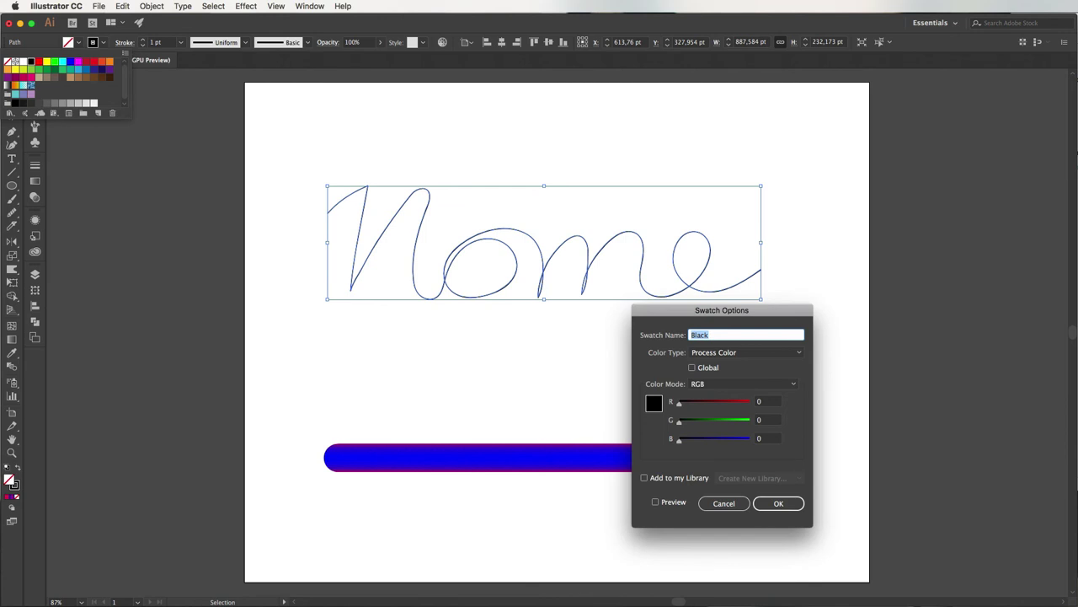
{"action": "key", "text": "Return"}
{"action": "left_click", "coordinate": [546, 457]}
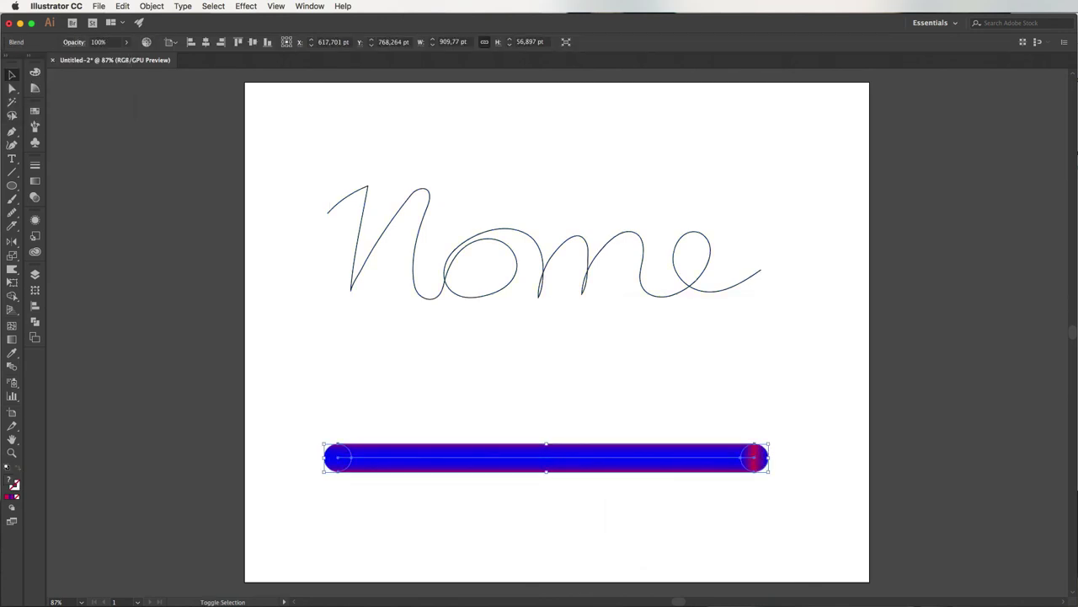
Step: Replace the blend's spine with the Nome path using Object > Blend > Replace Spine
{"action": "left_click", "coordinate": [508, 286], "text": "shift"}
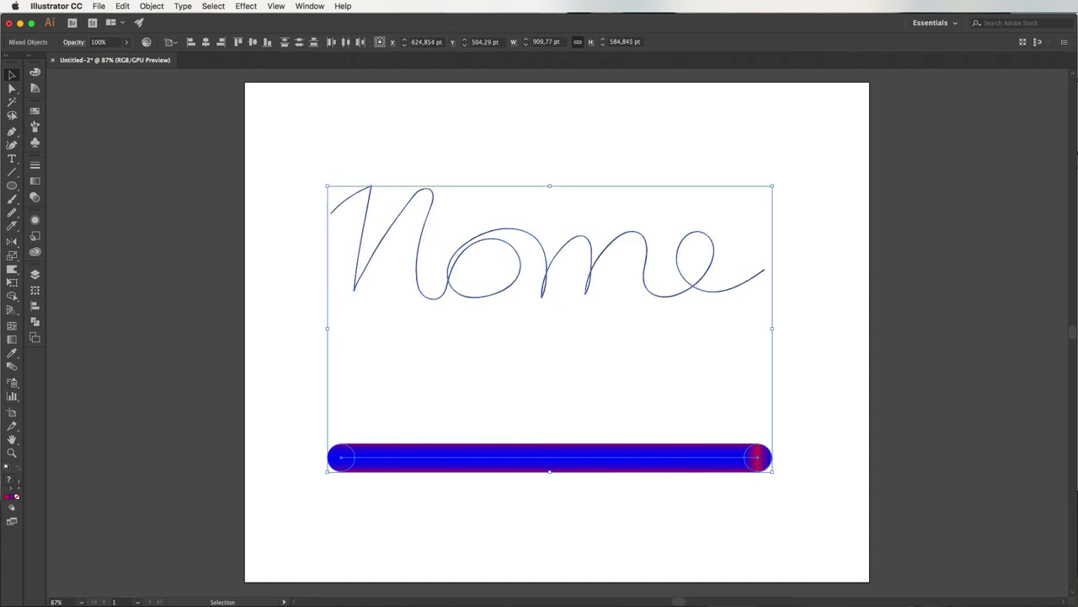
{"action": "left_click", "coordinate": [152, 6]}
{"action": "mouse_move", "coordinate": [238, 421]}
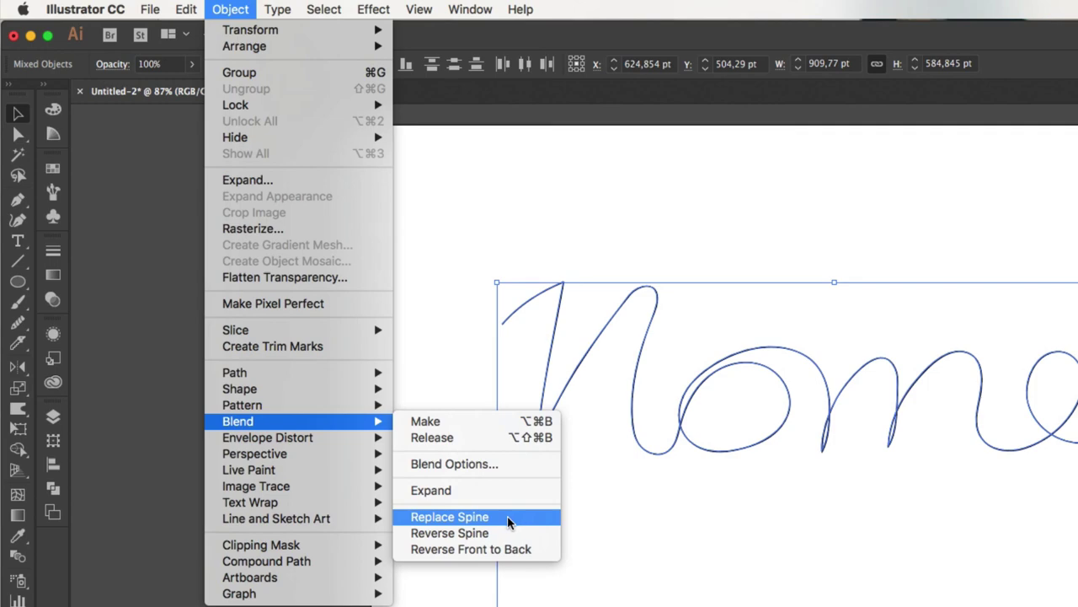
{"action": "left_click", "coordinate": [515, 517]}
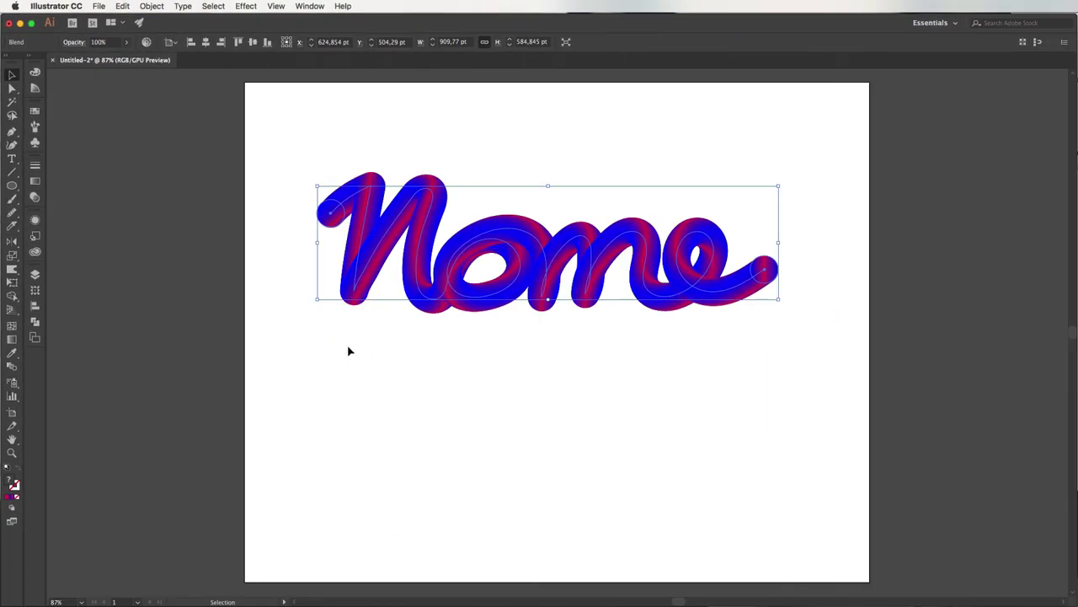
{"action": "left_click", "coordinate": [362, 352]}
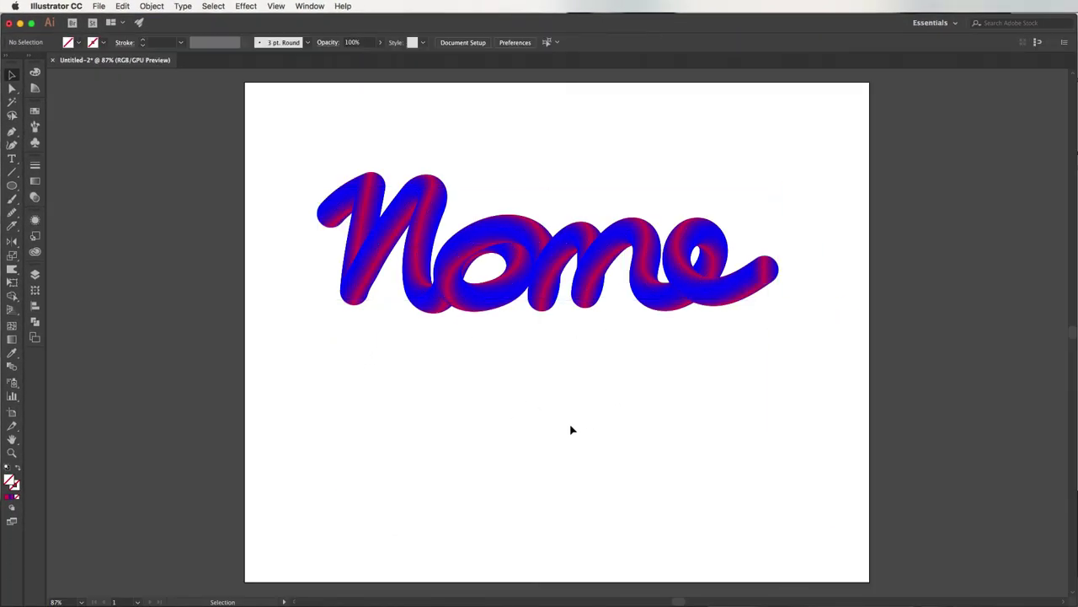